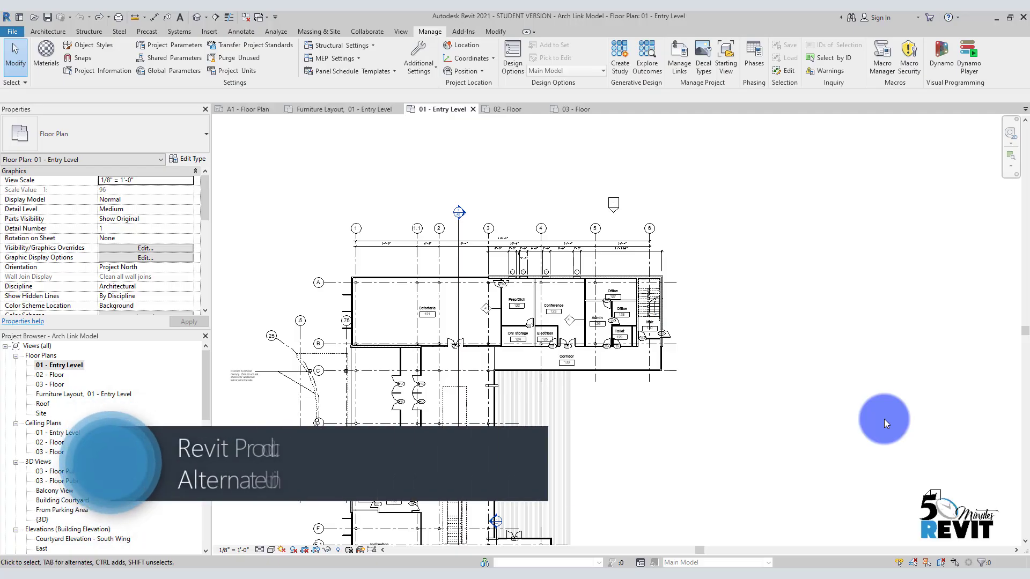
Step: Zoom and pan the plan to frame the grid dimension strings
scroll(616, 413, "up", 3)
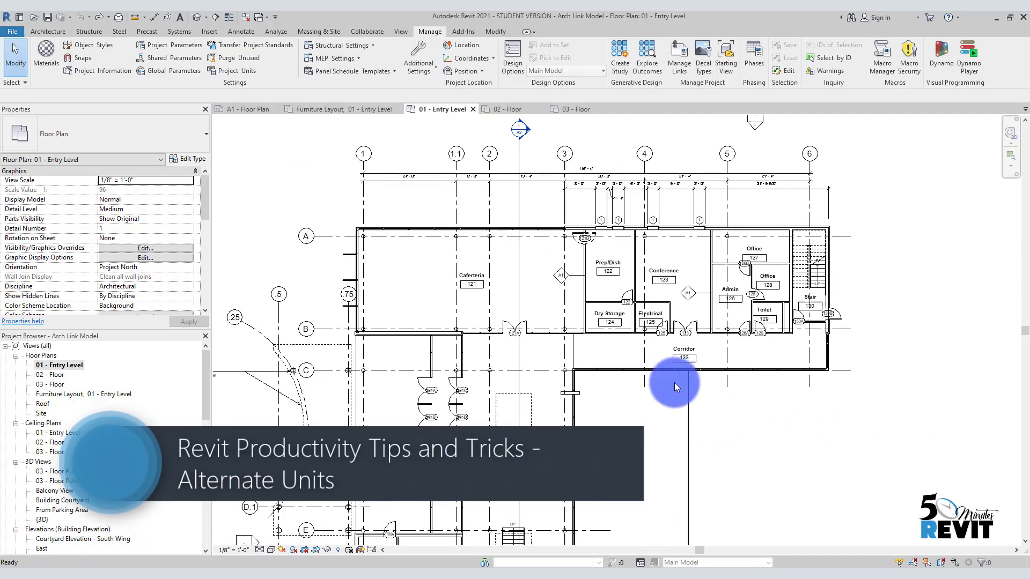
scroll(498, 341, "up", 4)
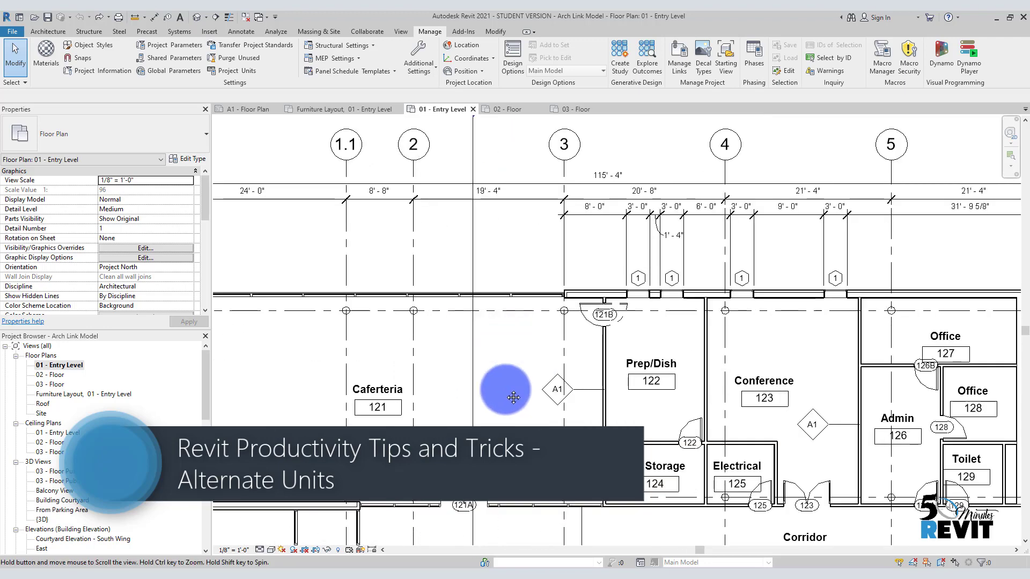
middle_click_drag(513, 397, 507, 416)
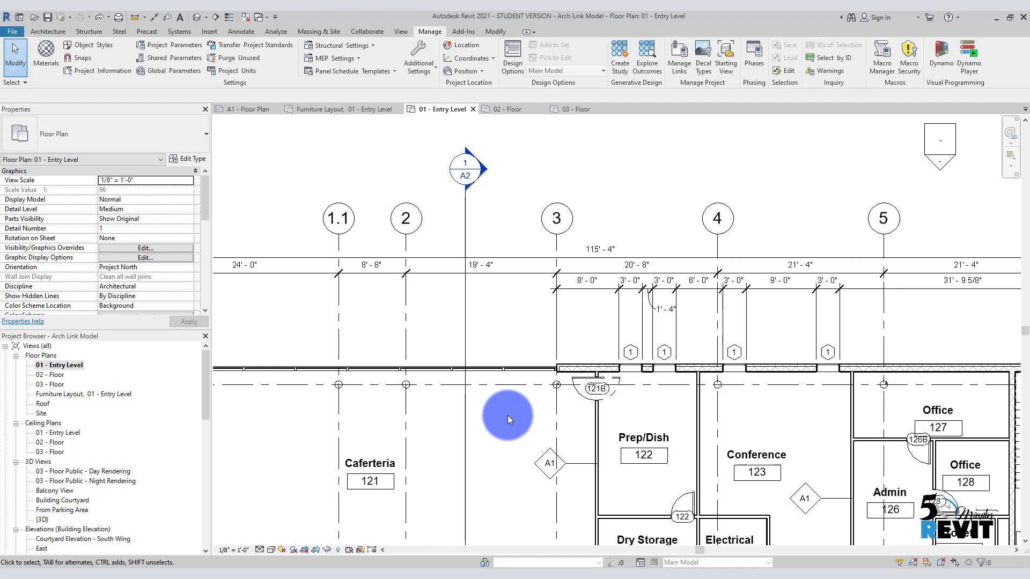
scroll(588, 345, "up", 3)
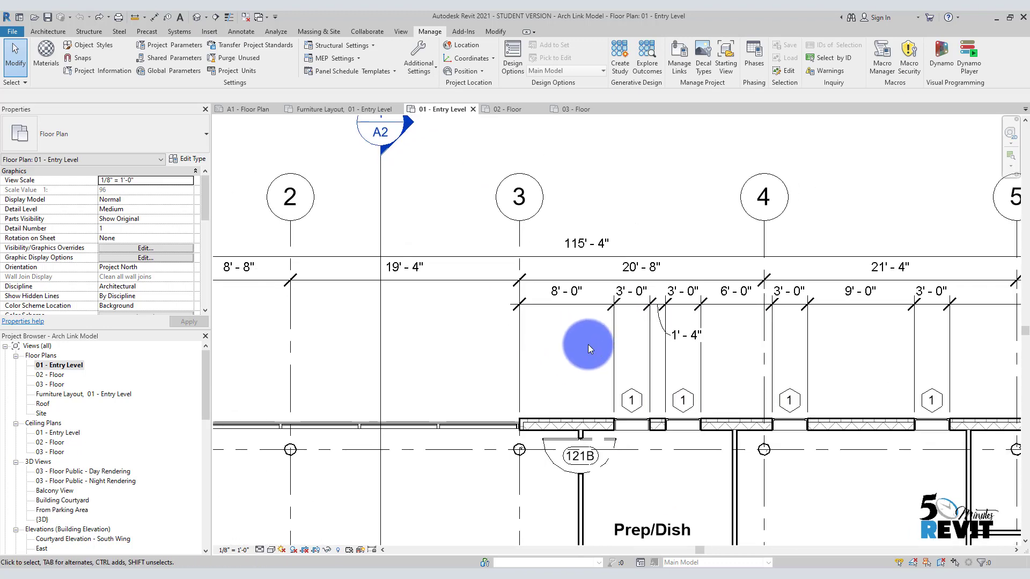
scroll(588, 344, "down", 3)
middle_click_drag(540, 361, 513, 329)
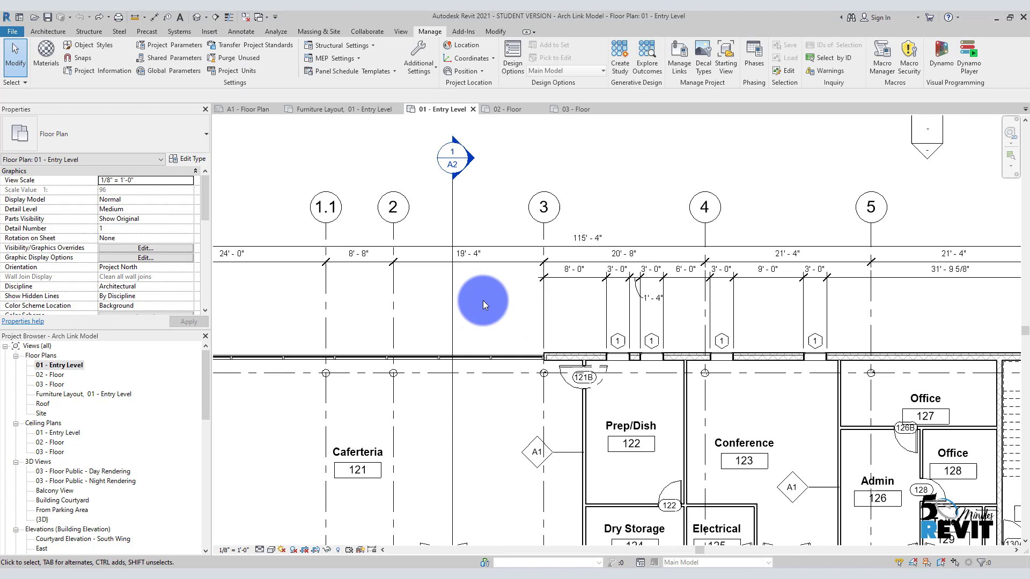
scroll(484, 303, "down", 1)
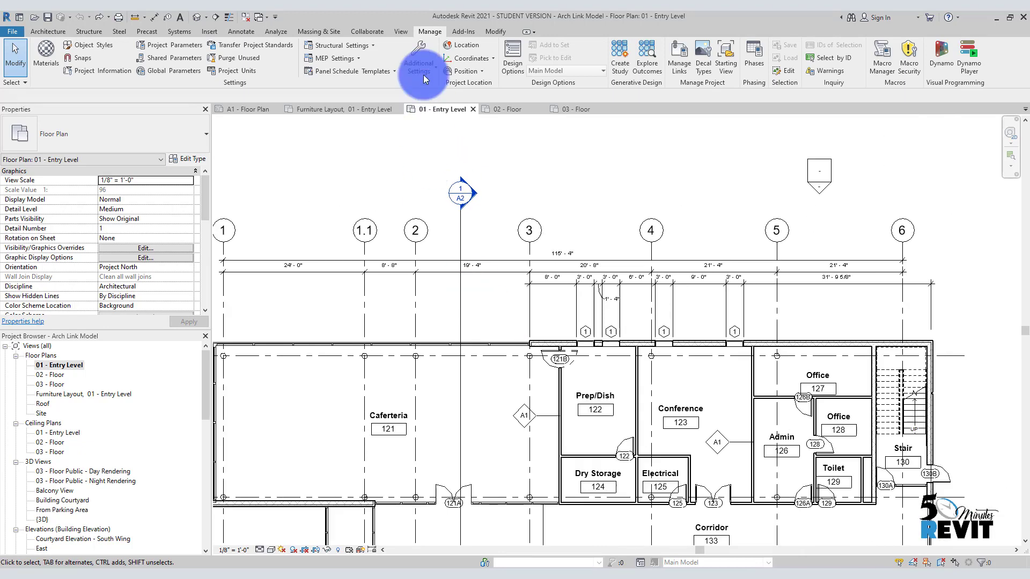
Step: Set the project's Length units to Millimeters in Project Units
left_click(249, 72)
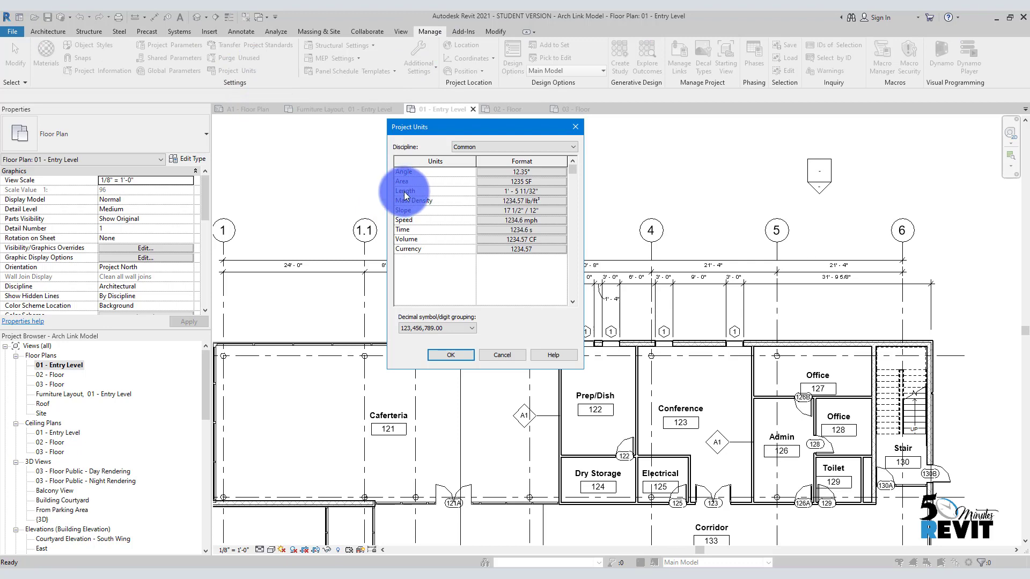
left_click(490, 192)
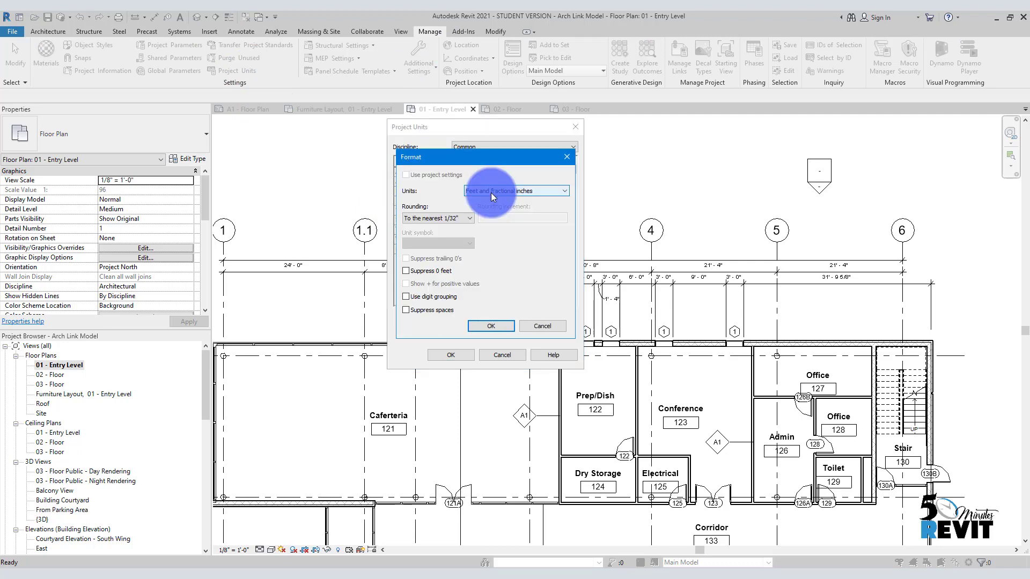
left_click(491, 192)
left_click(488, 236)
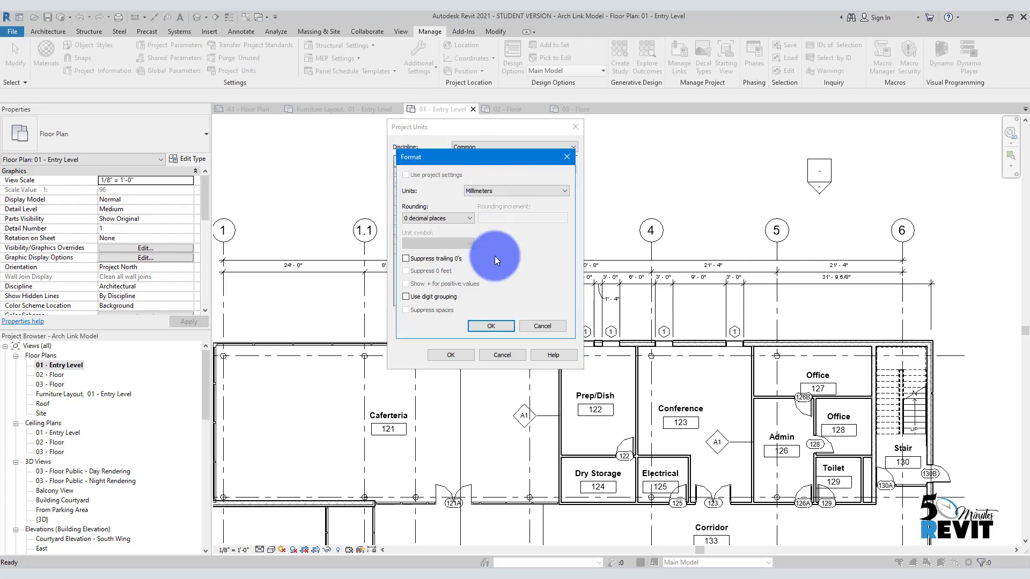
left_click(491, 326)
left_click(451, 355)
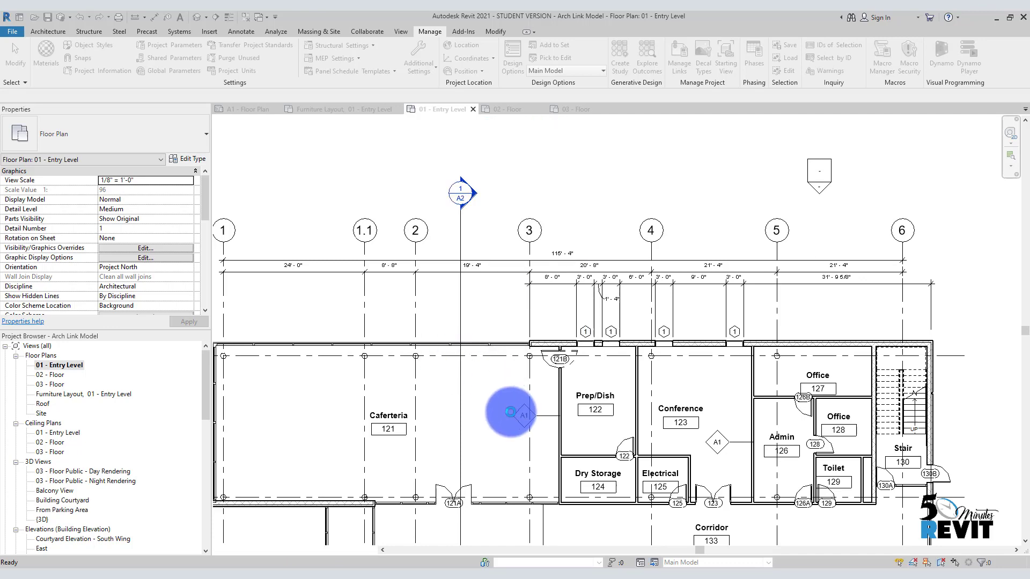
Step: Pan to the left grid dimensions and select the grid dimension string
scroll(486, 300, "up", 2)
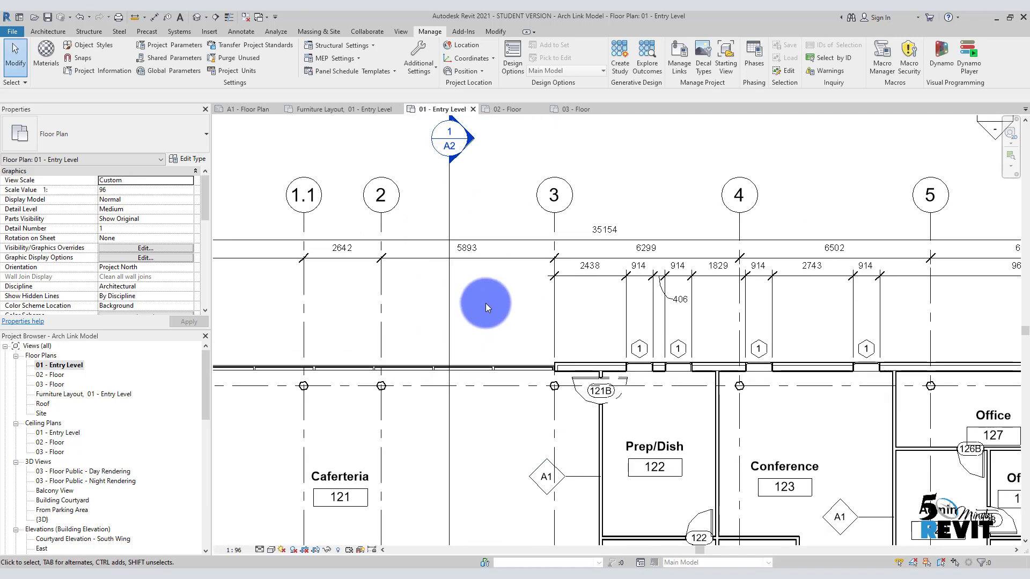
scroll(536, 287, "down", 3)
scroll(540, 292, "up", 1)
scroll(540, 289, "up", 2)
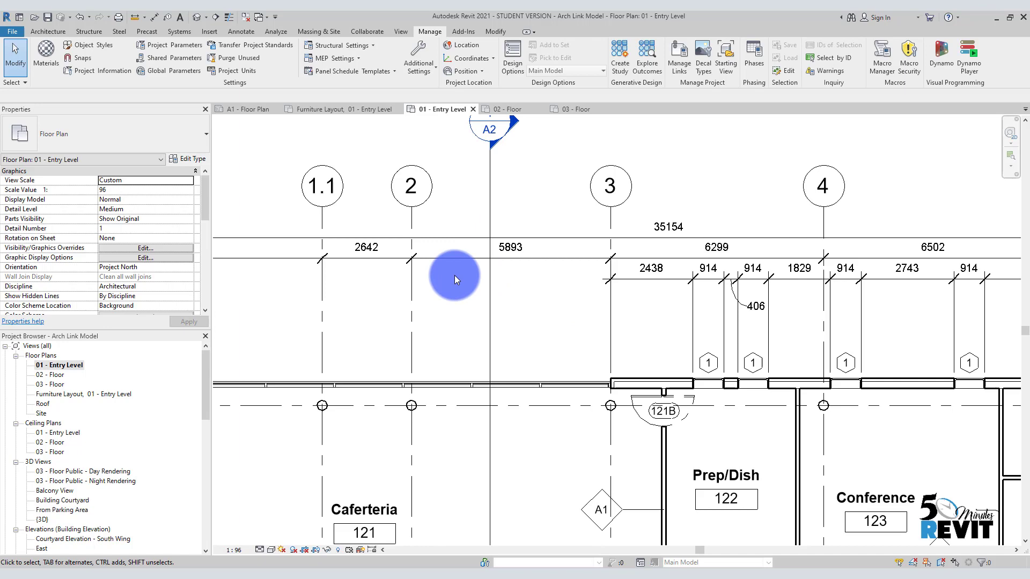
middle_click_drag(455, 278, 551, 285)
left_click(362, 262)
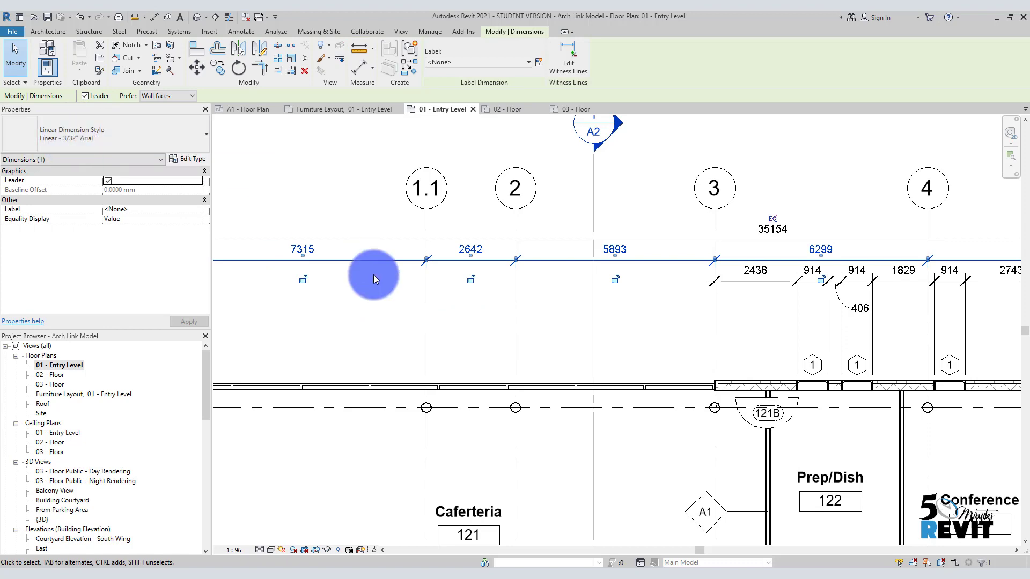
Step: Bring grid 1 into view and select its grid dimension string
left_click(401, 323)
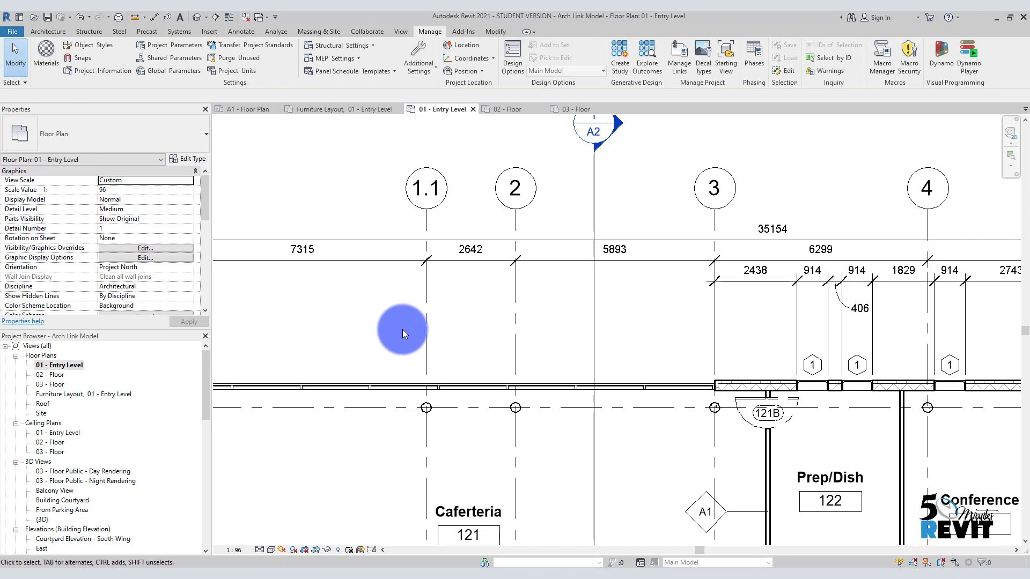
scroll(402, 329, "down", 2)
middle_click_drag(378, 332, 421, 310)
left_click(423, 262)
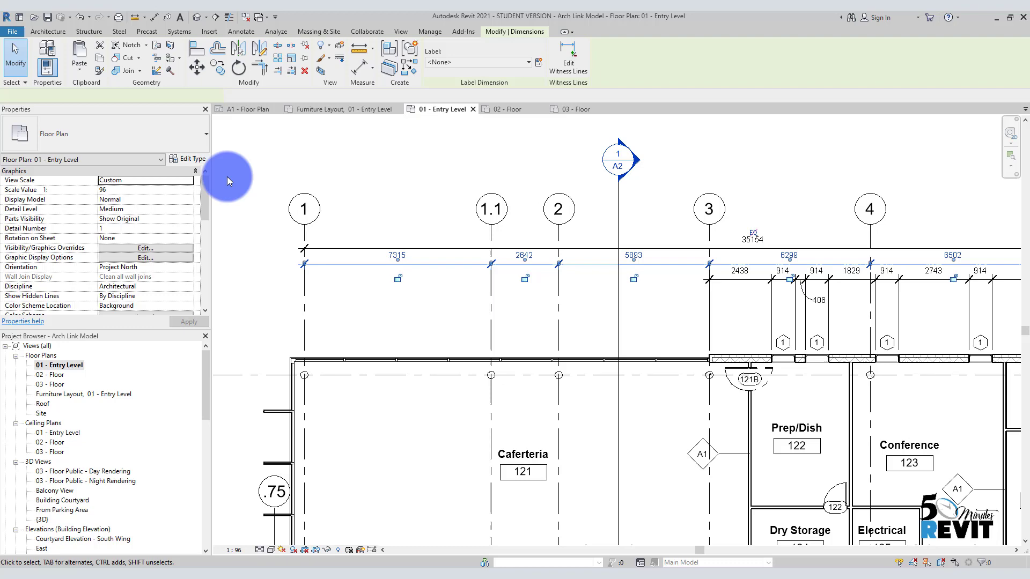
Step: Duplicate the dimension's 3/32" Arial type as a new type named 'Linear - metric'
left_click(191, 160)
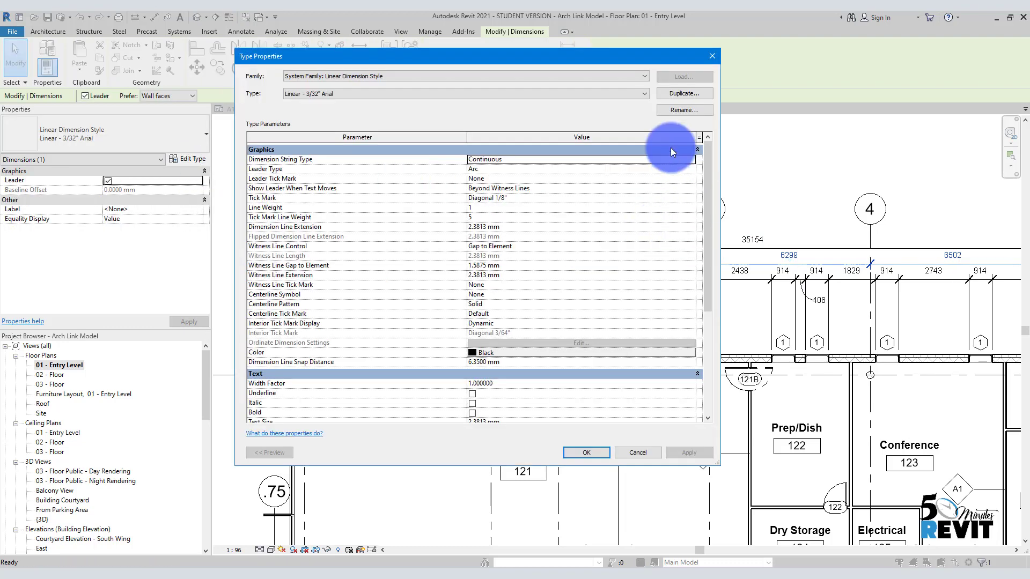
left_click(682, 93)
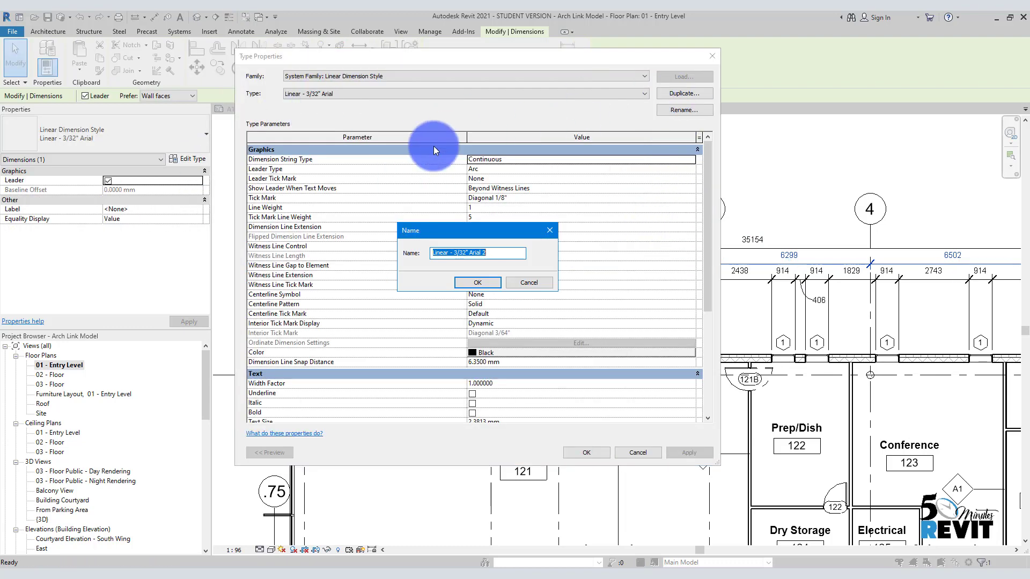
left_click(494, 256)
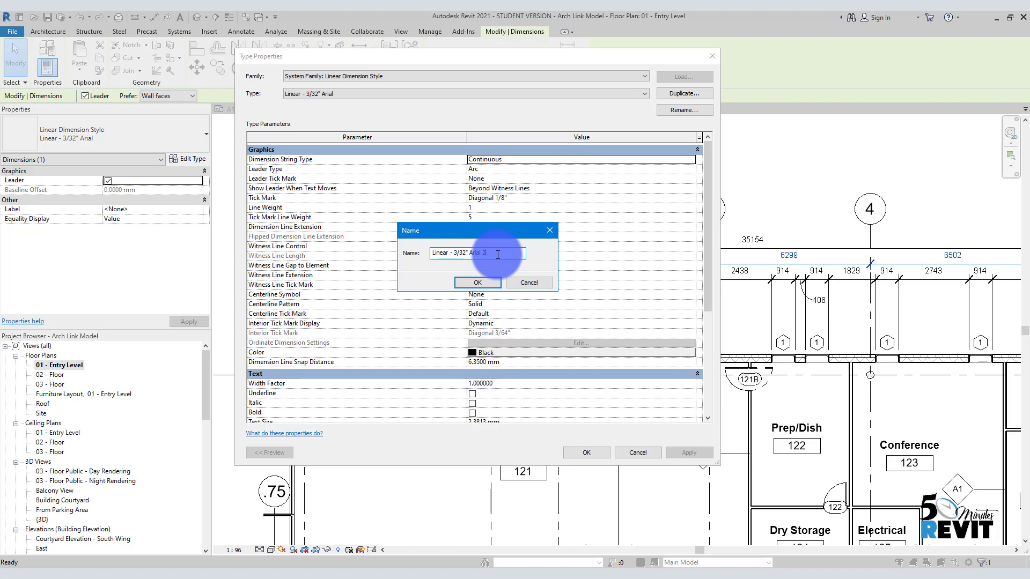
key("BackSpace")
key("BackSpace")
key("BackSpace")
key("BackSpace")
key("BackSpace")
key("BackSpace")
key("BackSpace")
key("BackSpace")
type("metric")
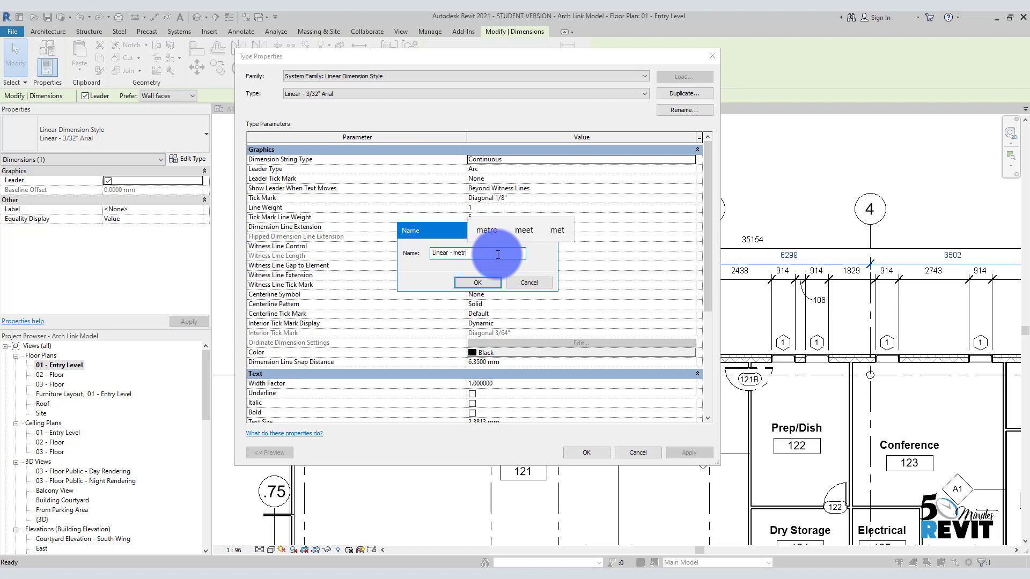
left_click(472, 287)
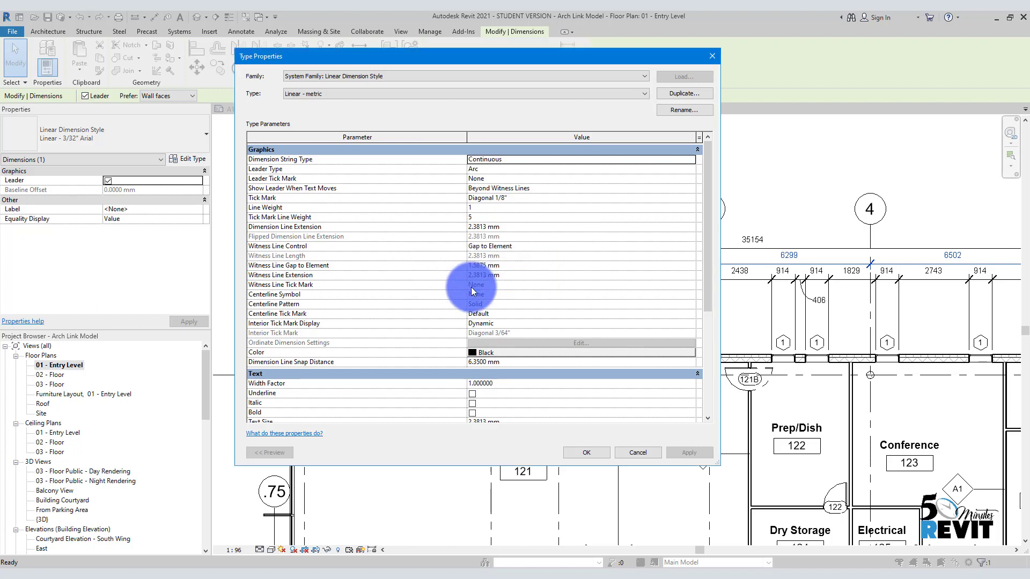
left_click(587, 453)
Step: Switch the grid dimension string to the Linear - 3/32" Arial type
left_click(423, 310)
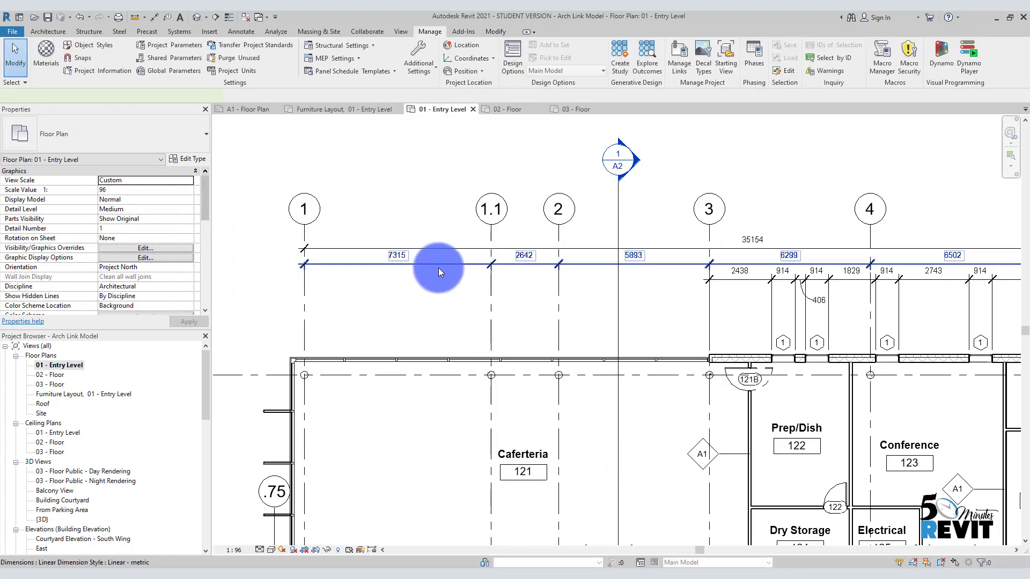
left_click(438, 266)
left_click(191, 137)
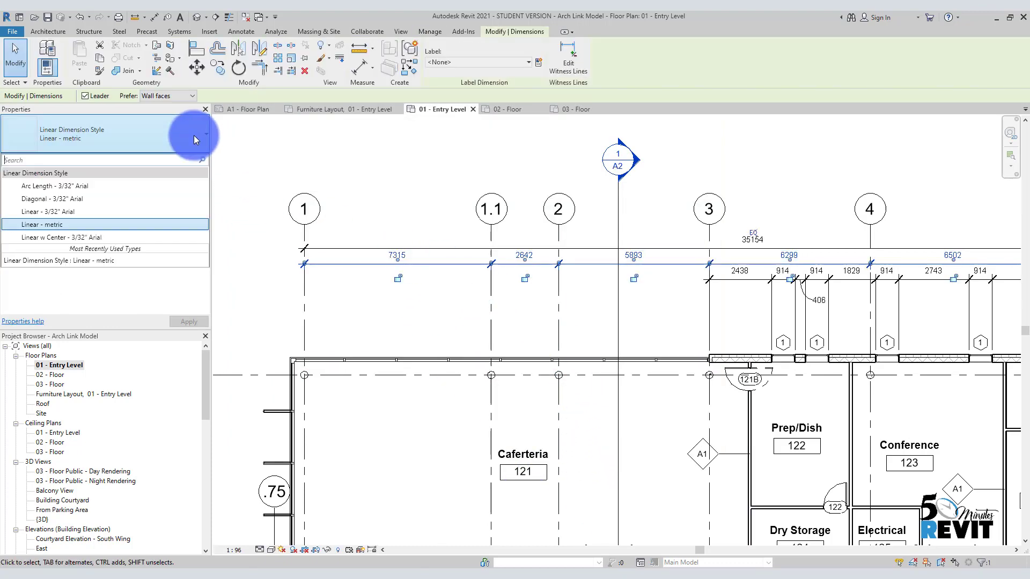
left_click(108, 212)
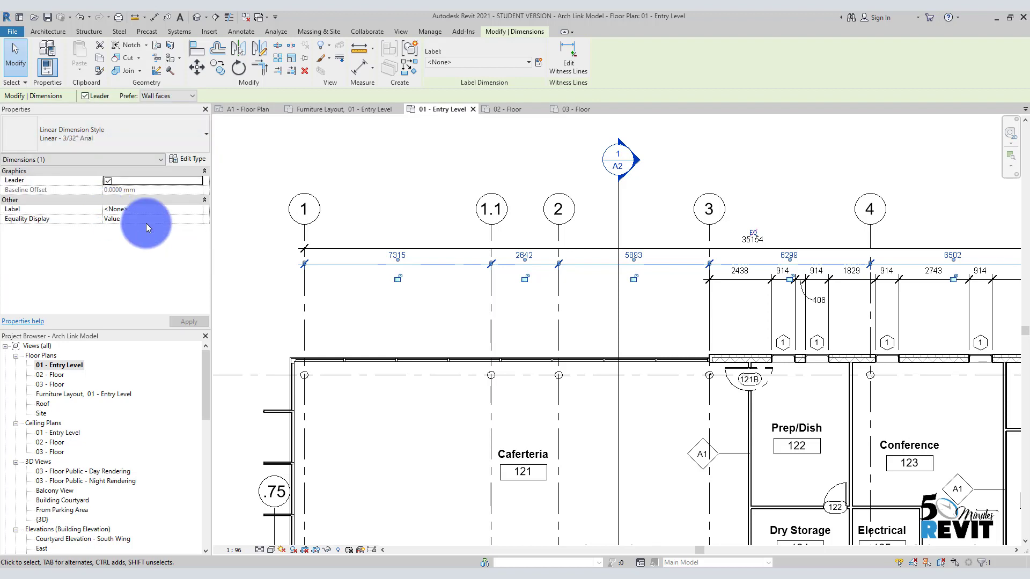
left_click(39, 151)
left_click(182, 195)
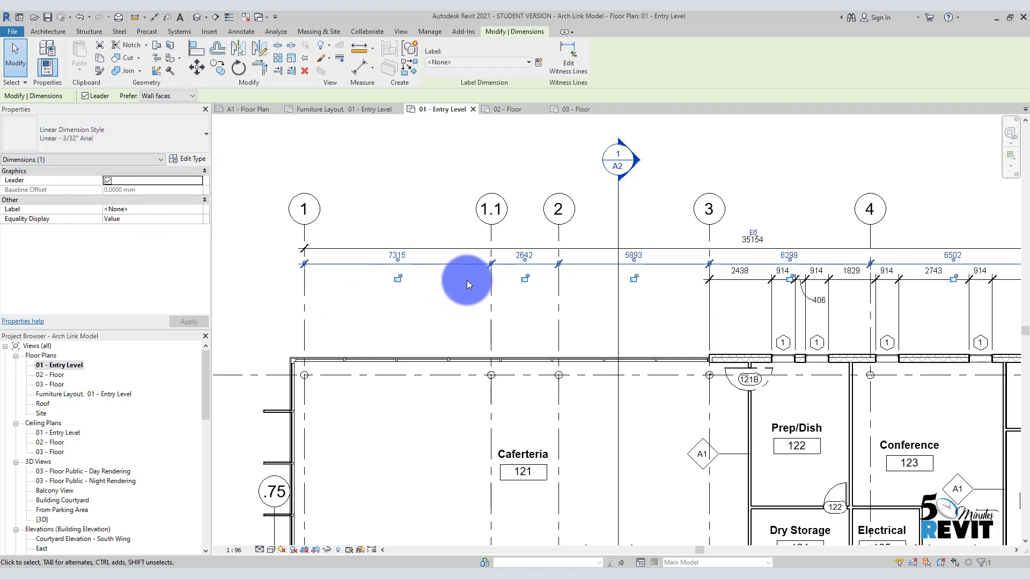
Step: Give that type its own Units Format of feet and fractional inches, not project settings
left_click(189, 161)
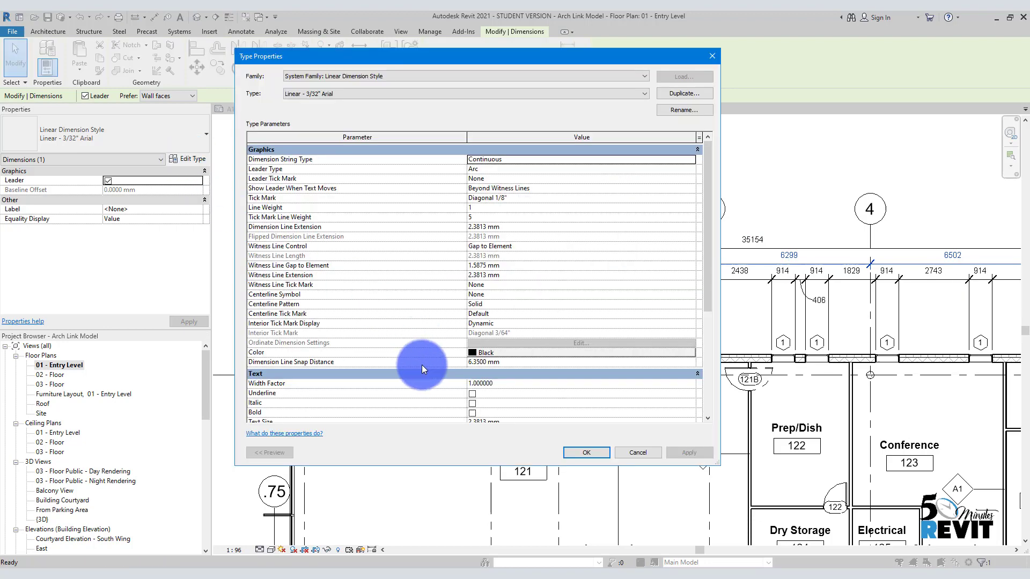
scroll(416, 365, "down", 3)
scroll(410, 365, "down", 1)
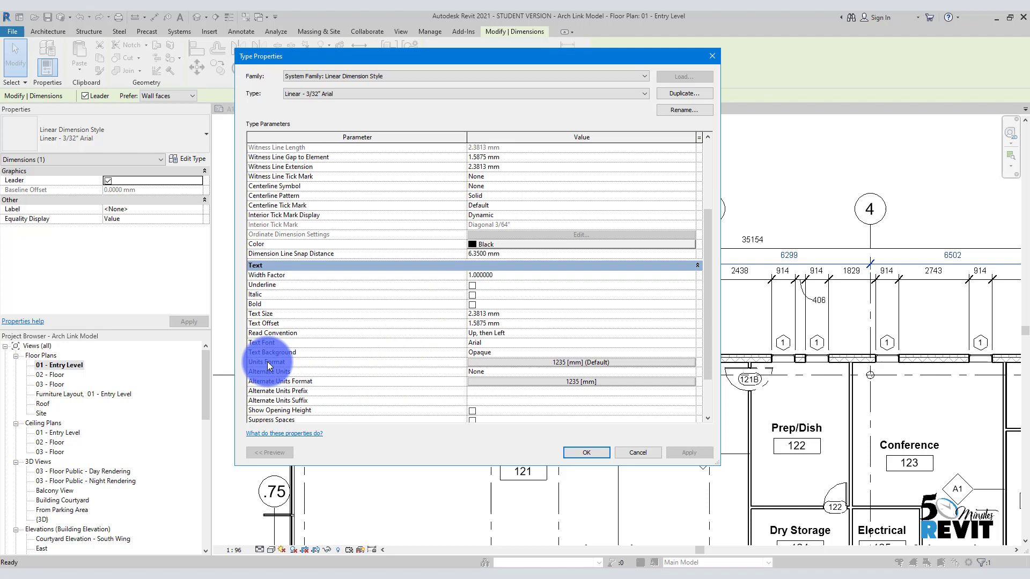
left_click(503, 364)
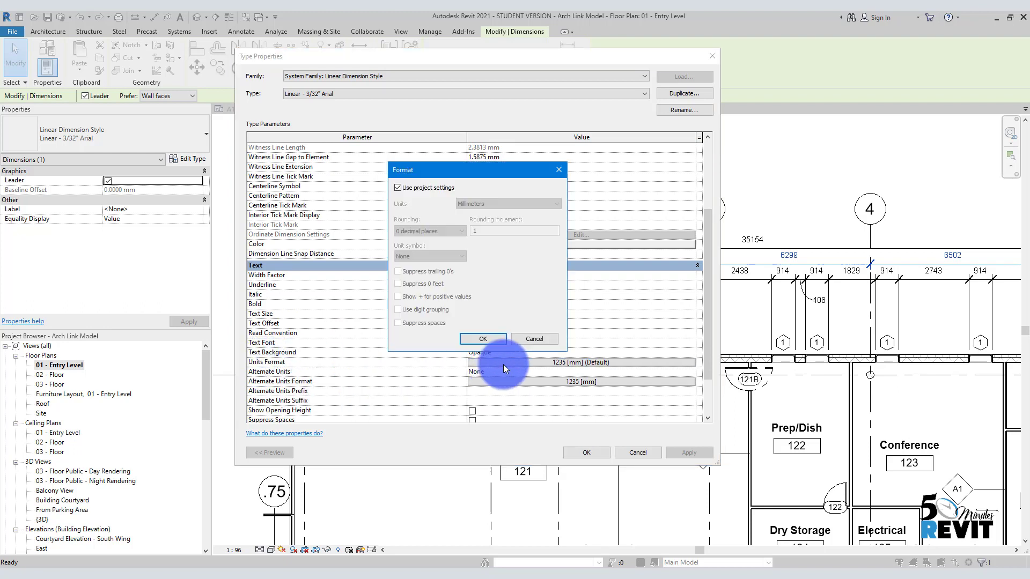
left_click(398, 188)
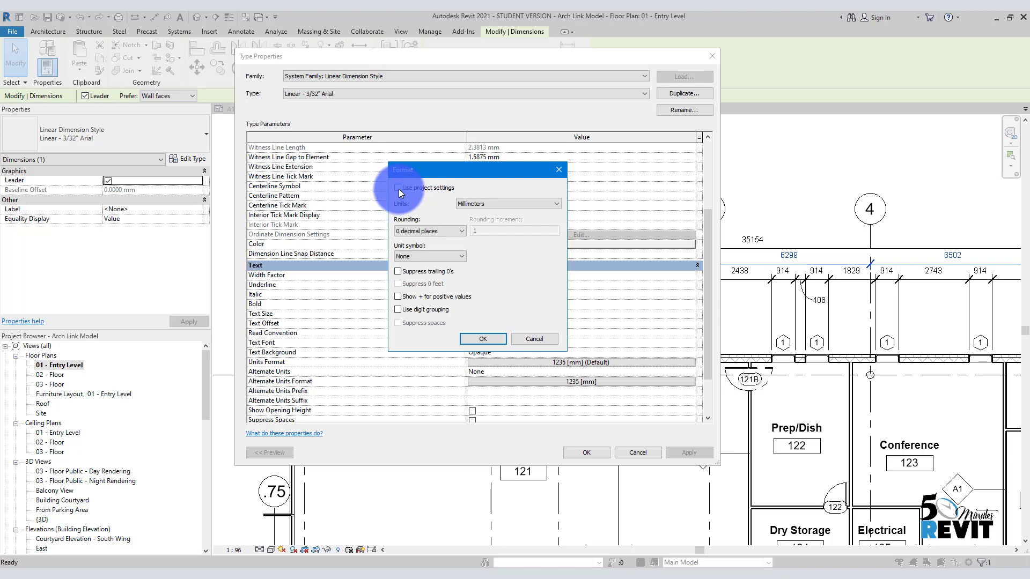
left_click(472, 204)
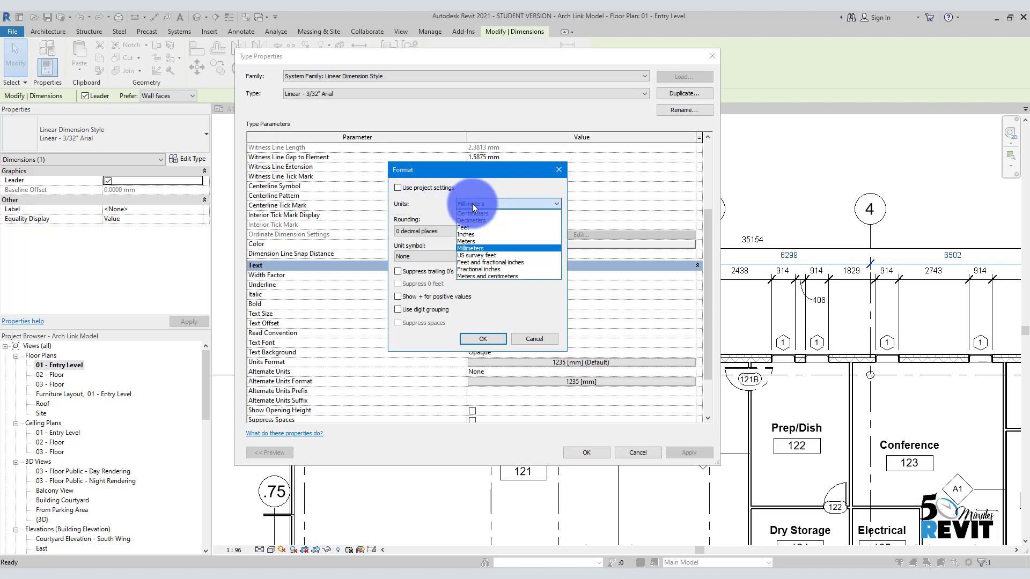
left_click(487, 262)
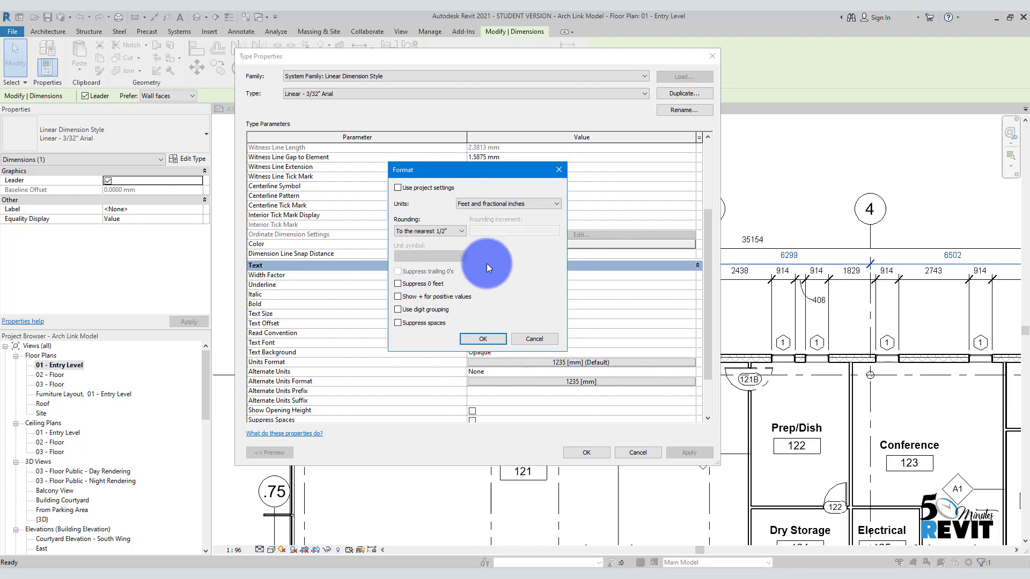
left_click(483, 339)
left_click(592, 452)
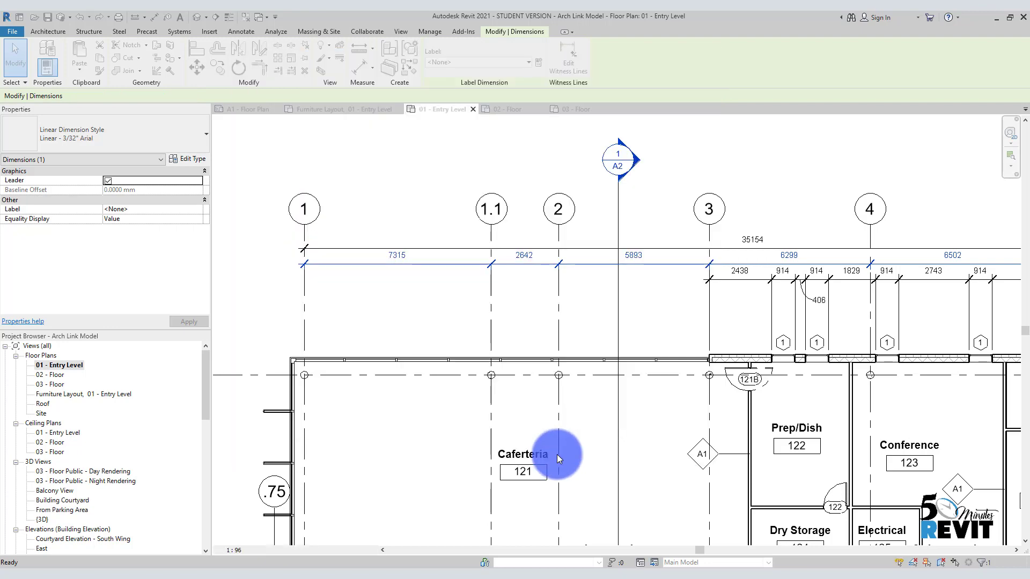
left_click(443, 284)
scroll(443, 284, "up", 1)
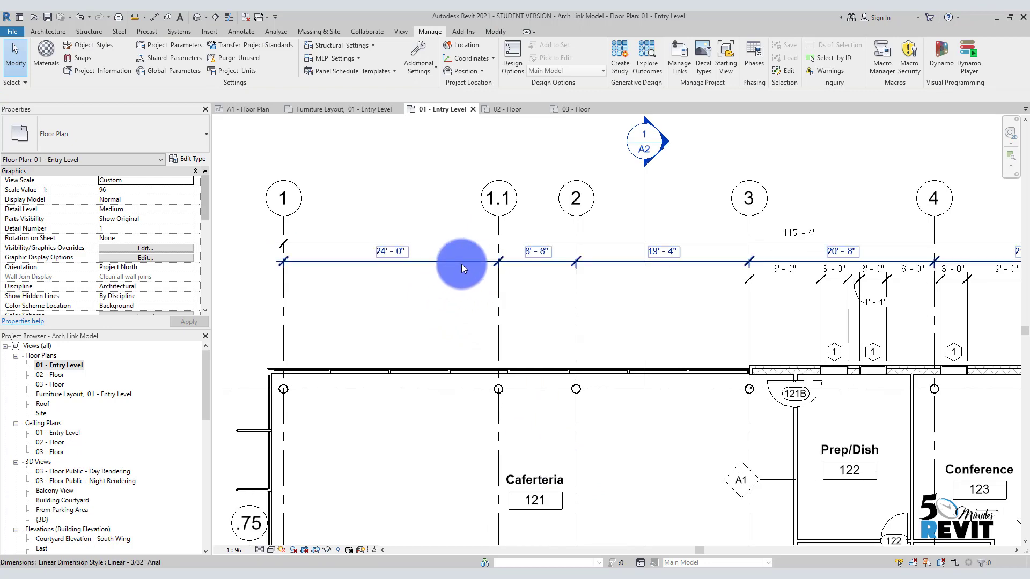
left_click(448, 262)
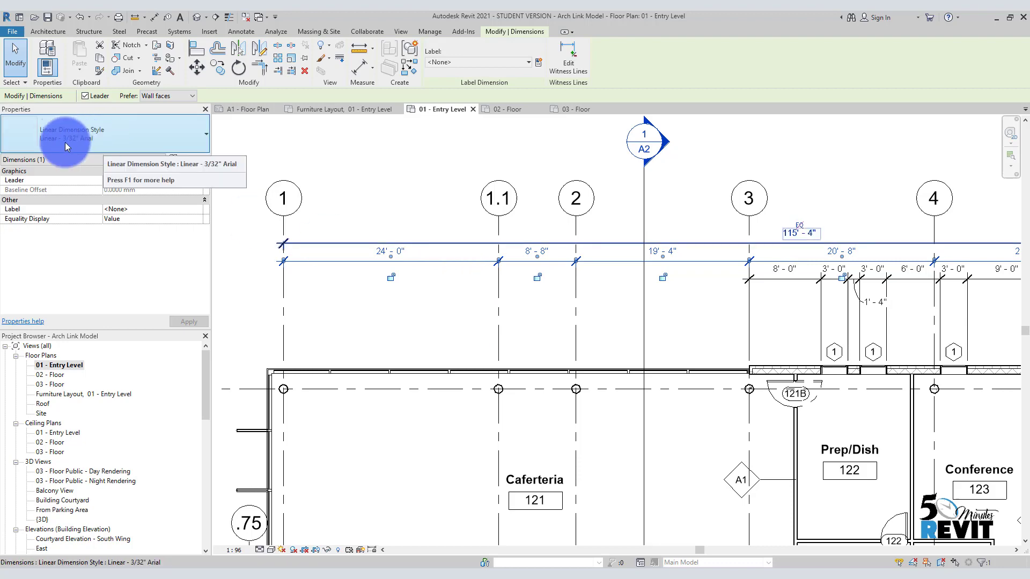
left_click(424, 311)
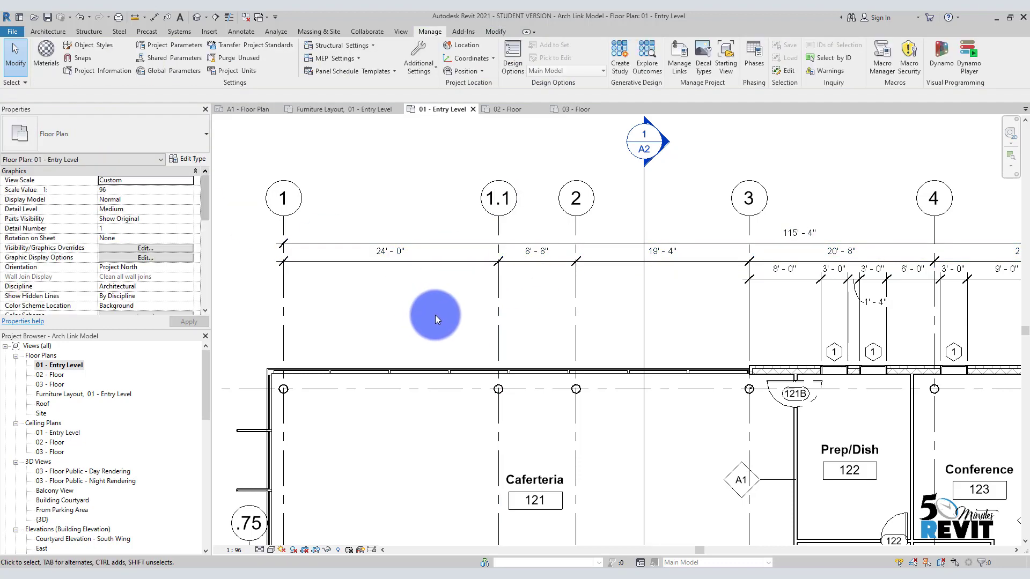
scroll(441, 320, "down", 2)
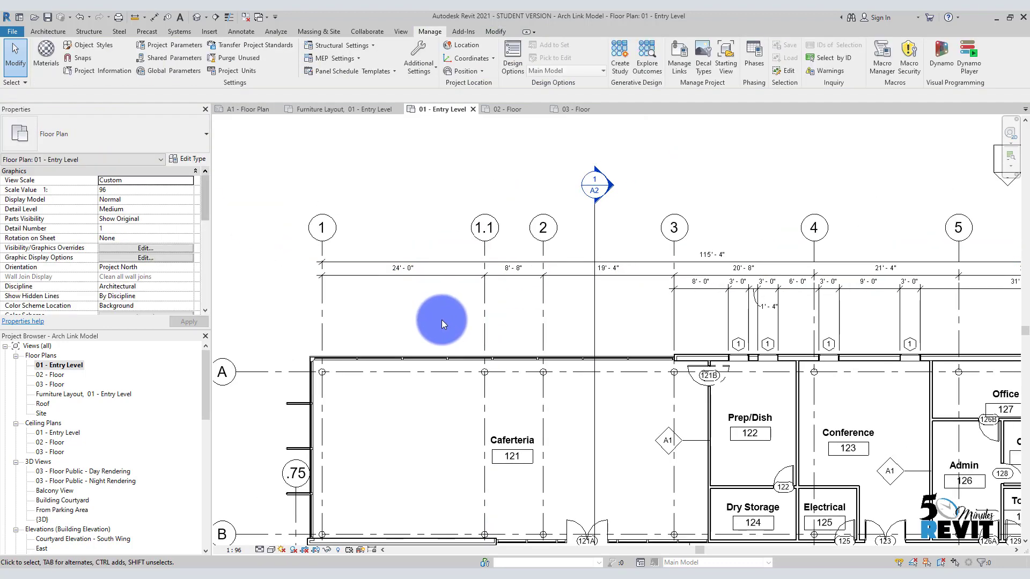
left_click(243, 73)
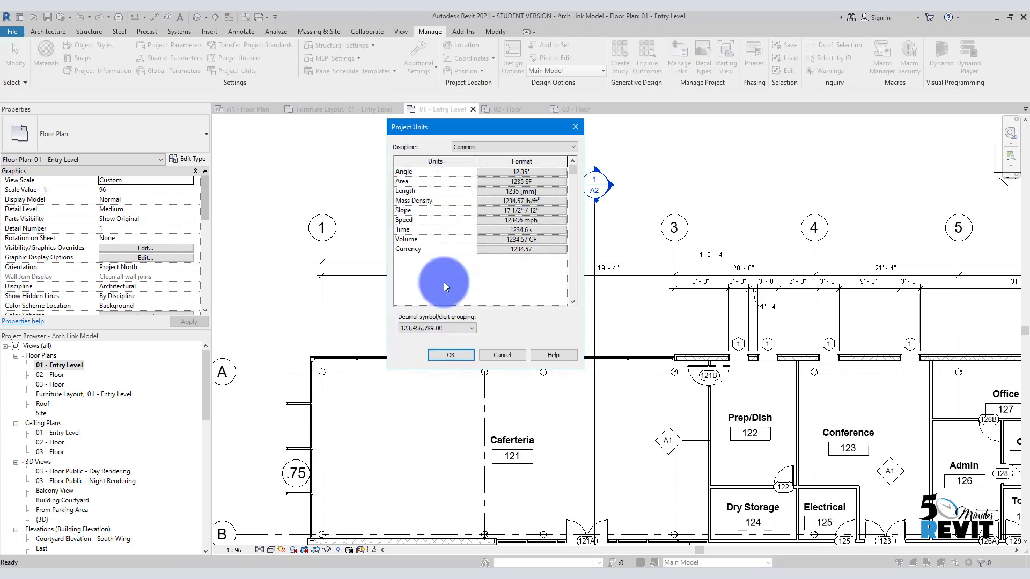
left_click(458, 356)
Step: Change the top grid dimension string's type to Linear - metric
left_click(425, 276)
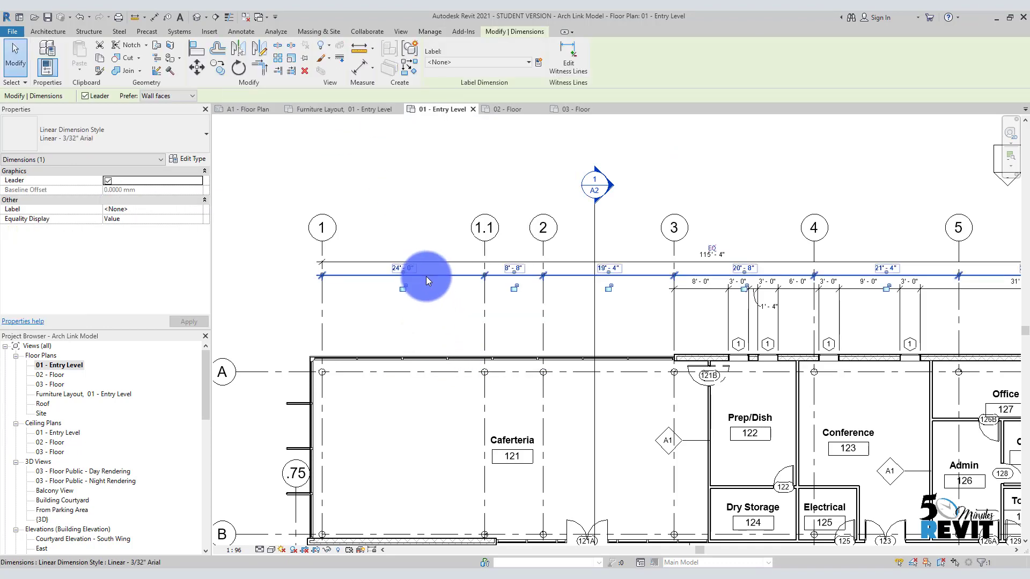
left_click(96, 127)
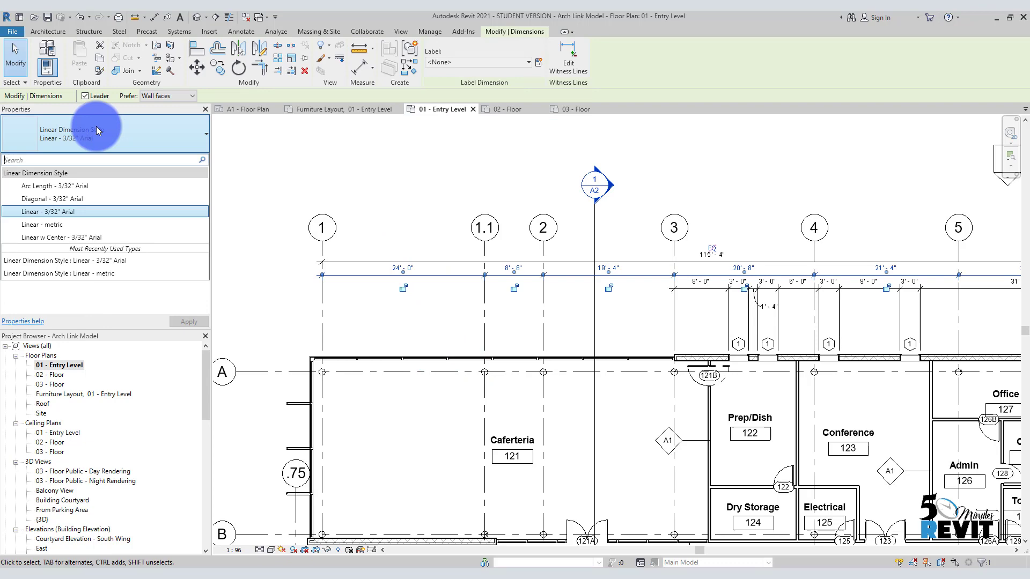
left_click(52, 225)
left_click(458, 320)
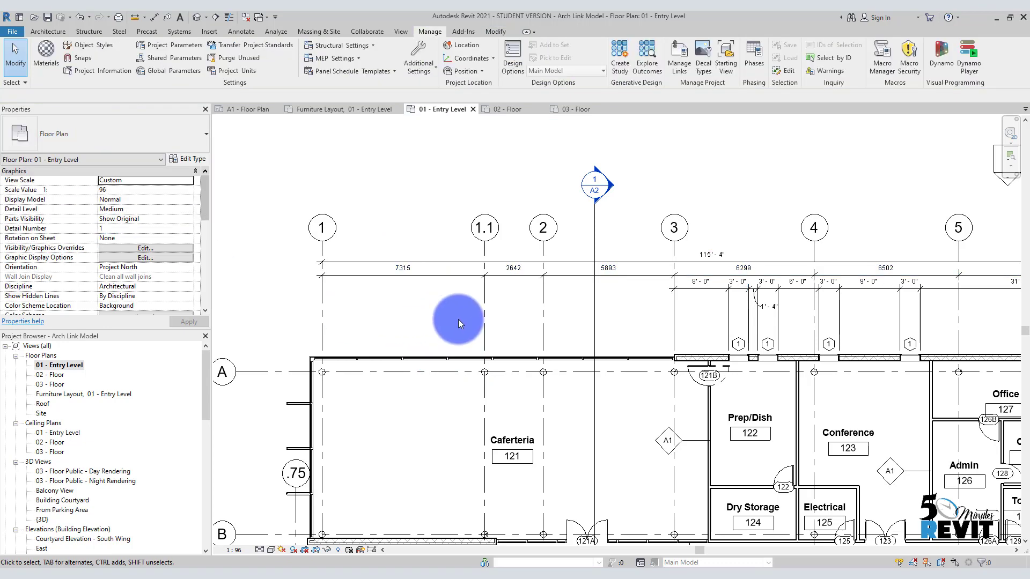
Step: Zoom in to check the dimensions read 7315, 2642 and 5893
scroll(458, 320, "up", 3)
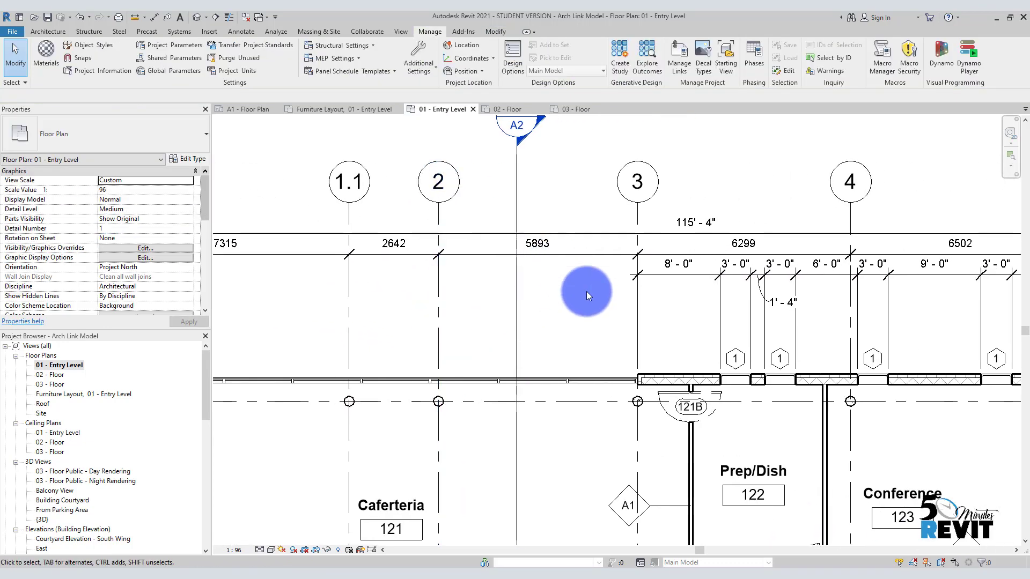
scroll(587, 291, "down", 2)
scroll(376, 343, "down", 2)
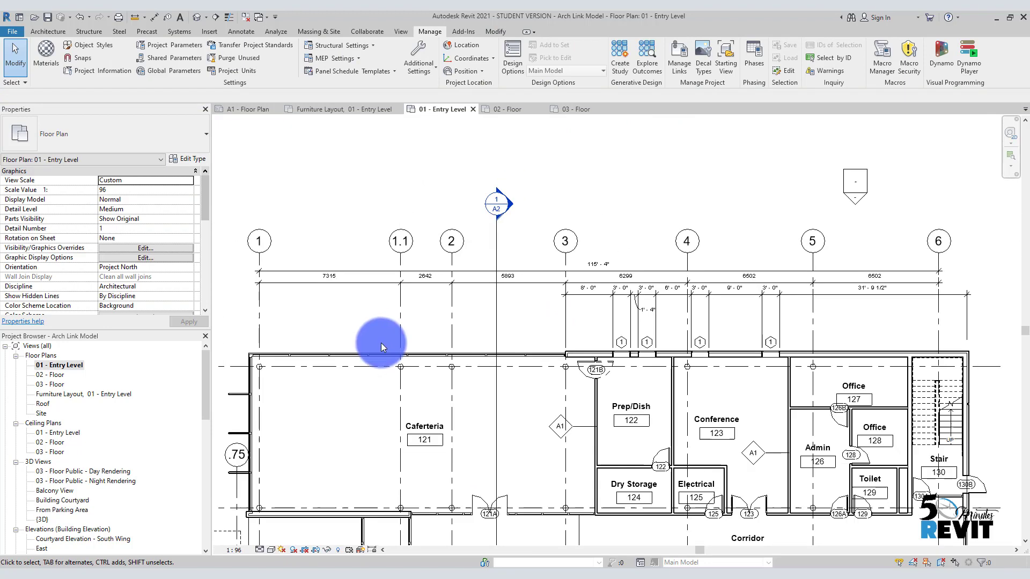
scroll(349, 336, "down", 1)
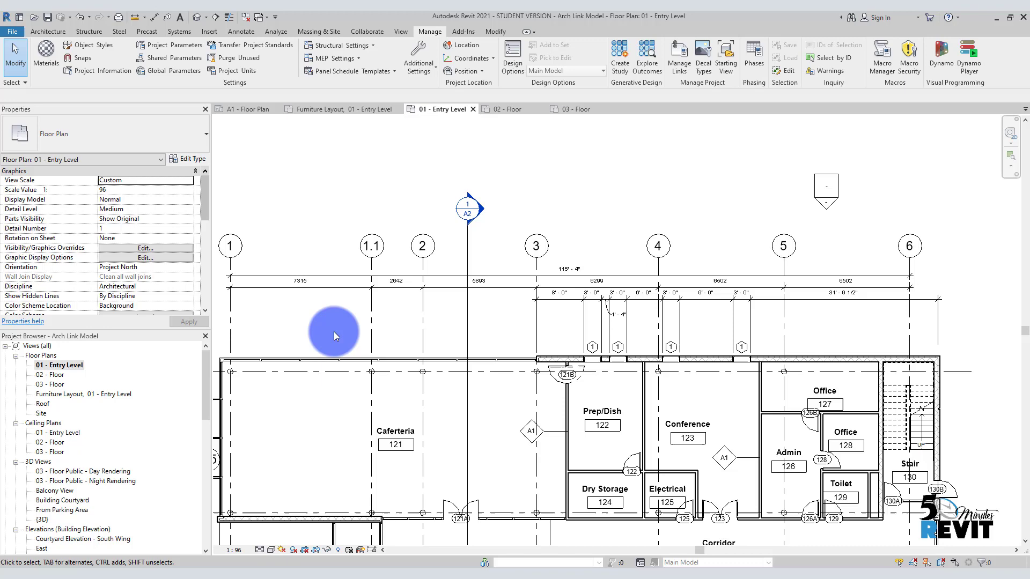
scroll(334, 332, "up", 1)
middle_click_drag(340, 336, 410, 366)
scroll(362, 317, "up", 2)
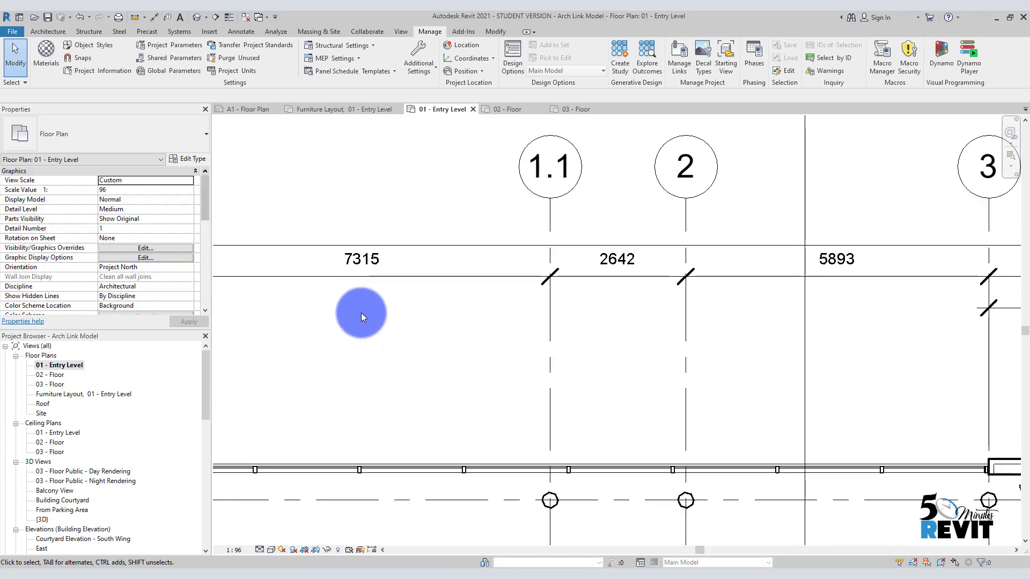
Step: Duplicate the 7315 dimension's Linear - metric type as 'Linear - metric -Imp'
left_click(358, 279)
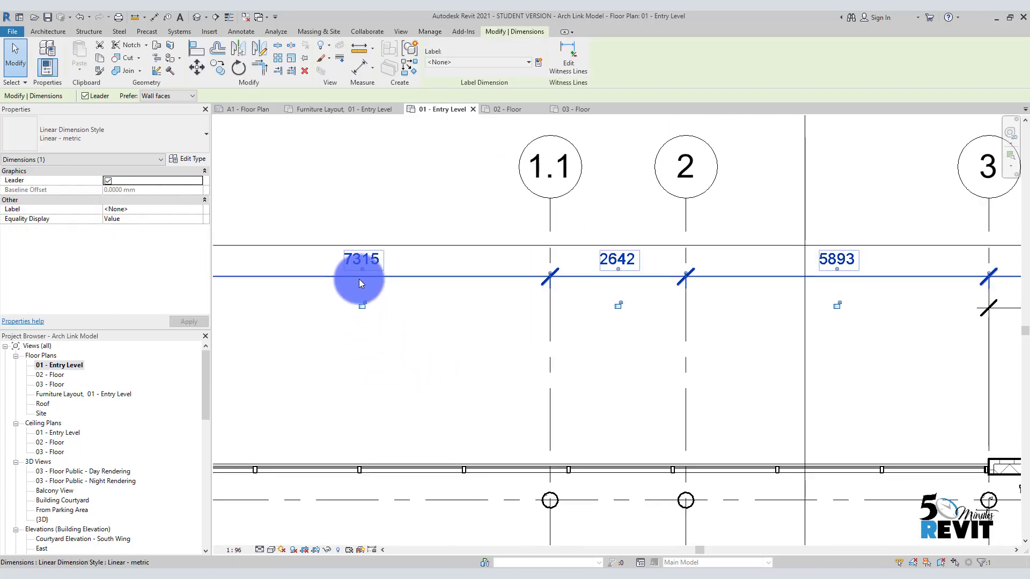
left_click(202, 160)
left_click(677, 99)
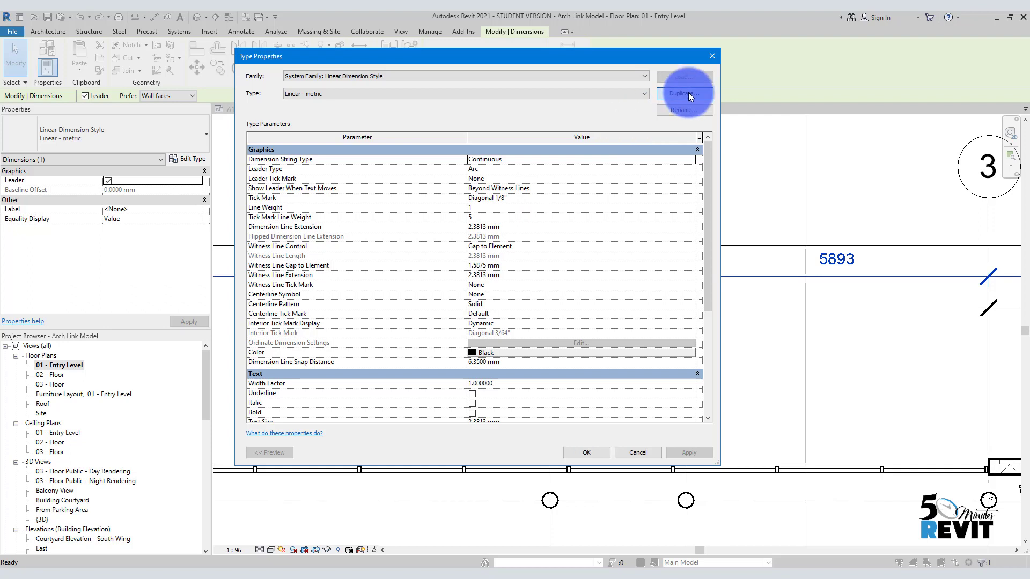
left_click(492, 253)
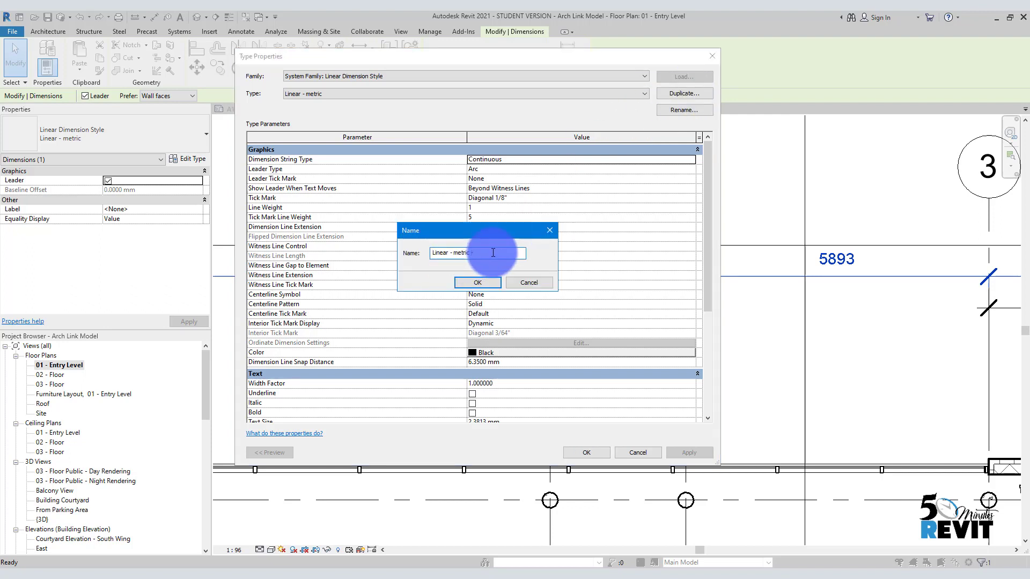
type("-lm")
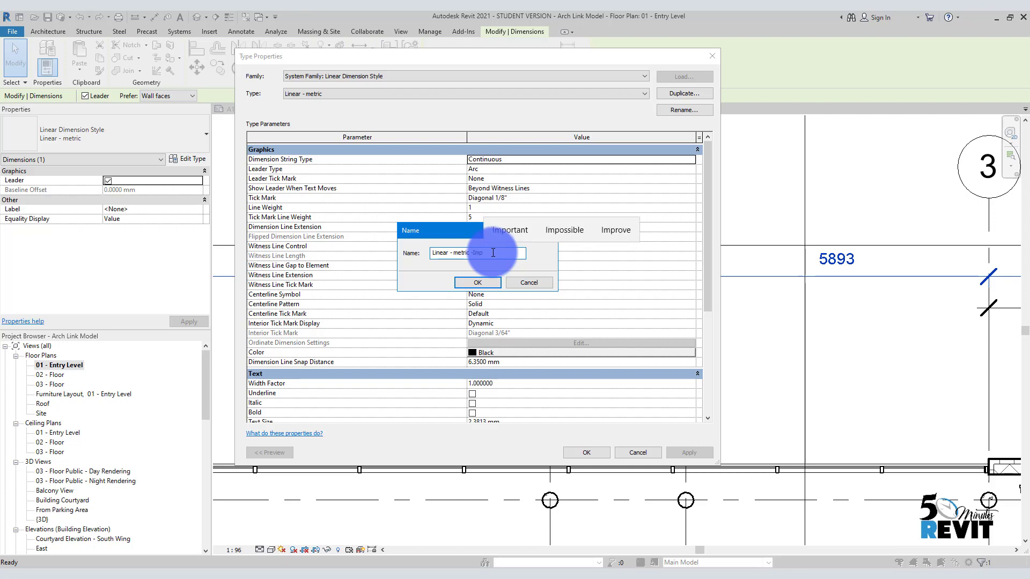
left_click(474, 282)
left_click_drag(708, 287, 707, 363)
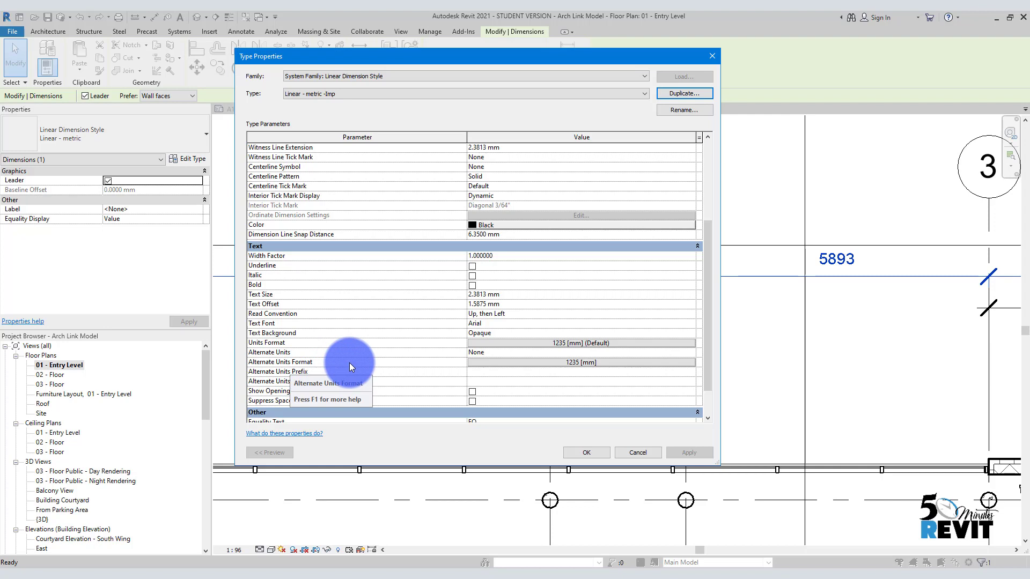
Step: Set the Alternate Units Format to feet and fractional inches
left_click(523, 363)
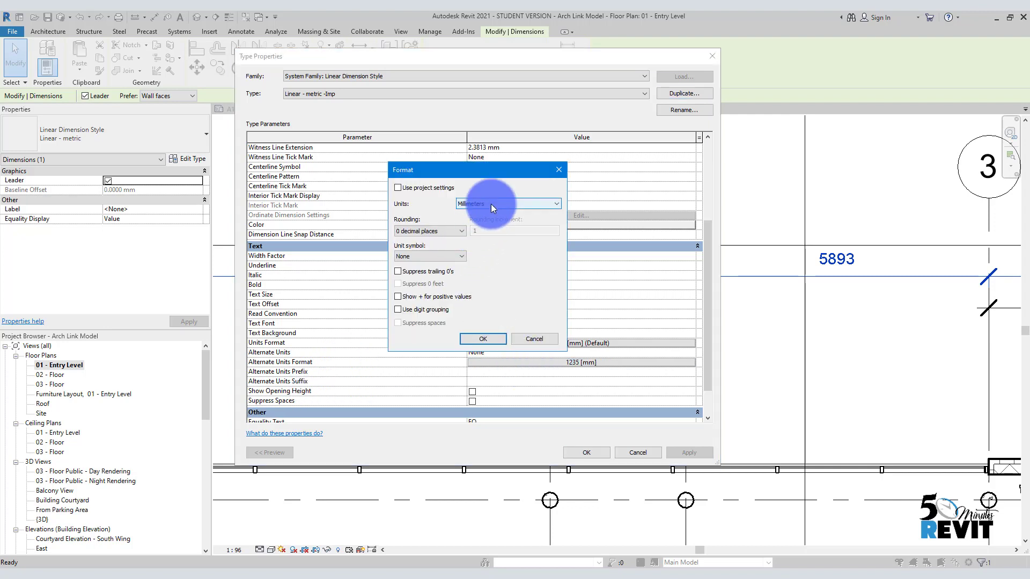
left_click(491, 204)
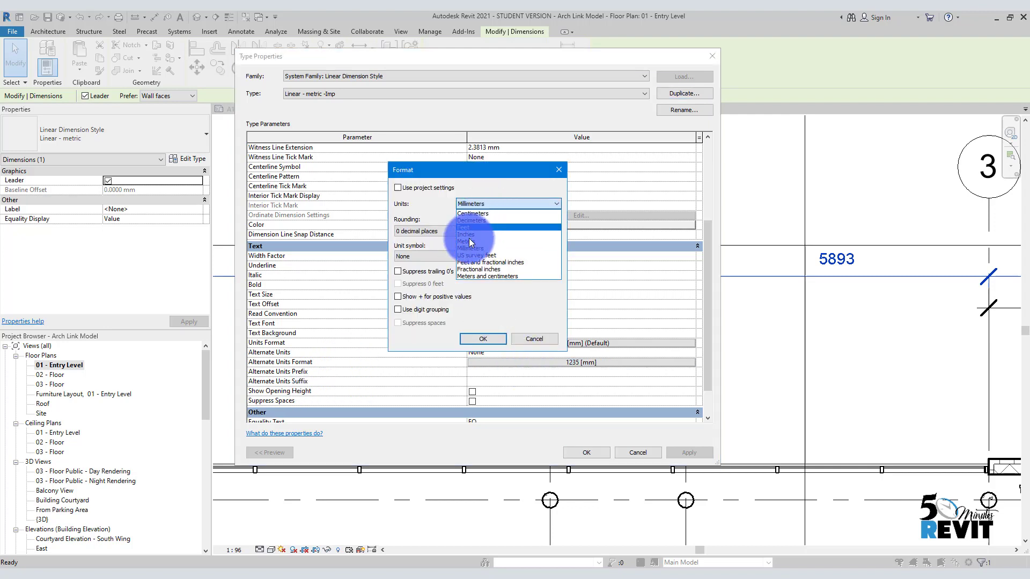
left_click(467, 269)
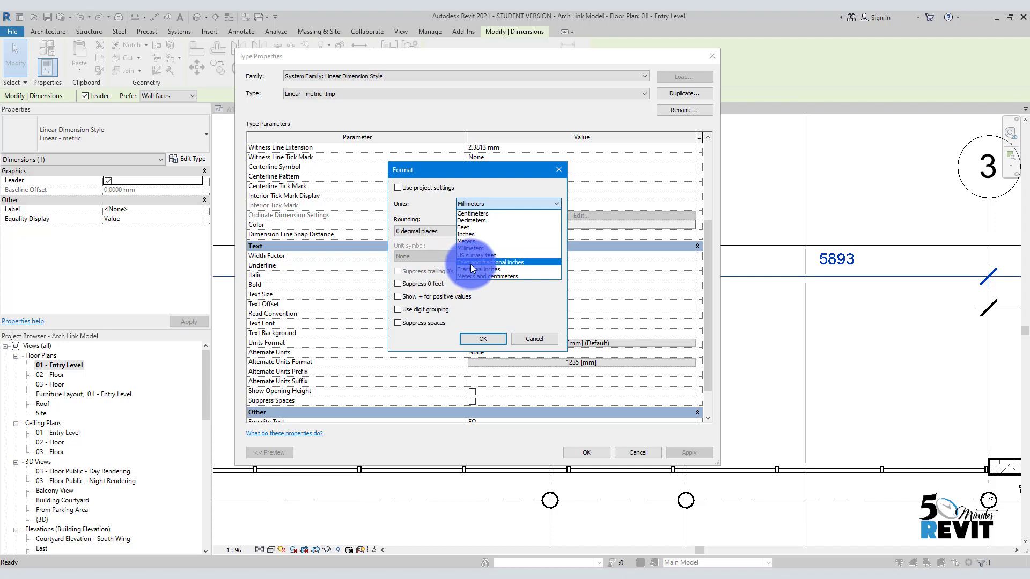
left_click(471, 263)
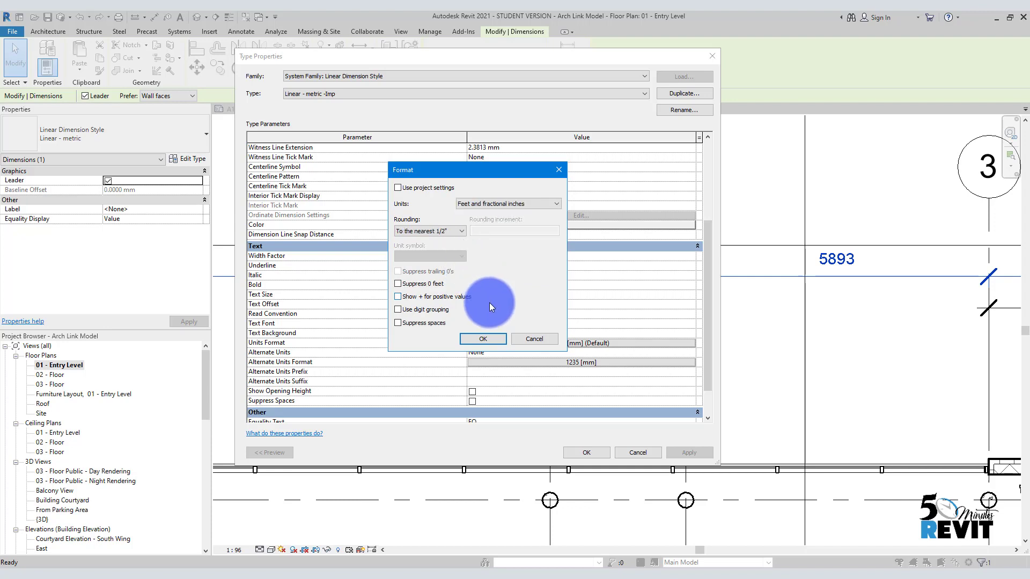
left_click(490, 339)
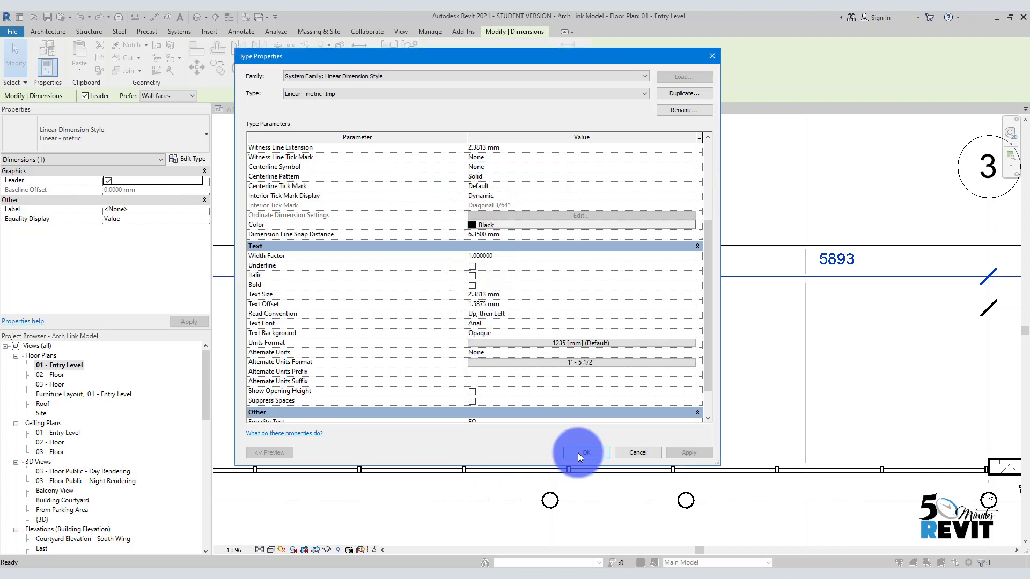
Step: Place the alternate units Below the millimetre values and apply the type changes
left_click(494, 353)
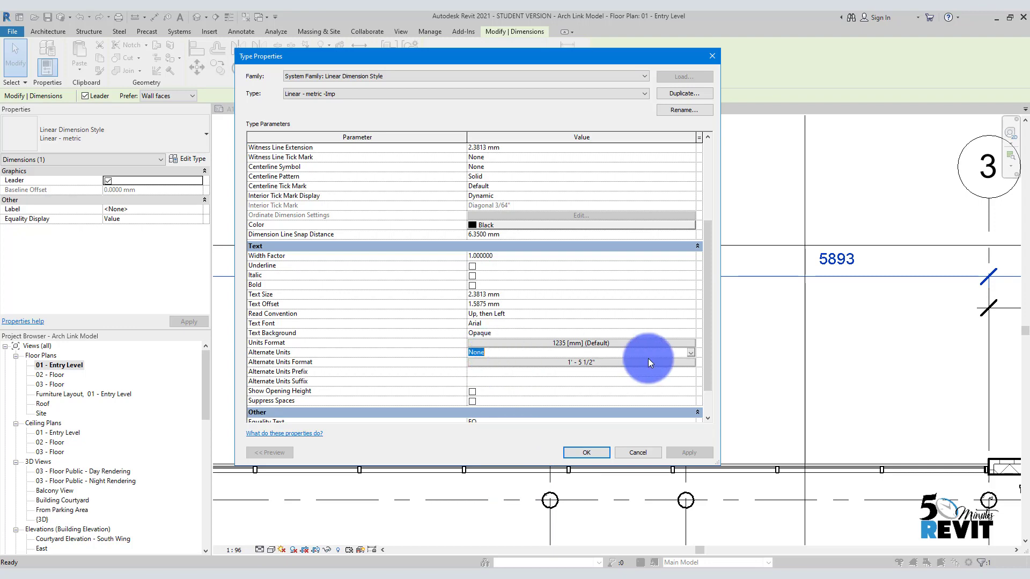
left_click(692, 352)
left_click(485, 378)
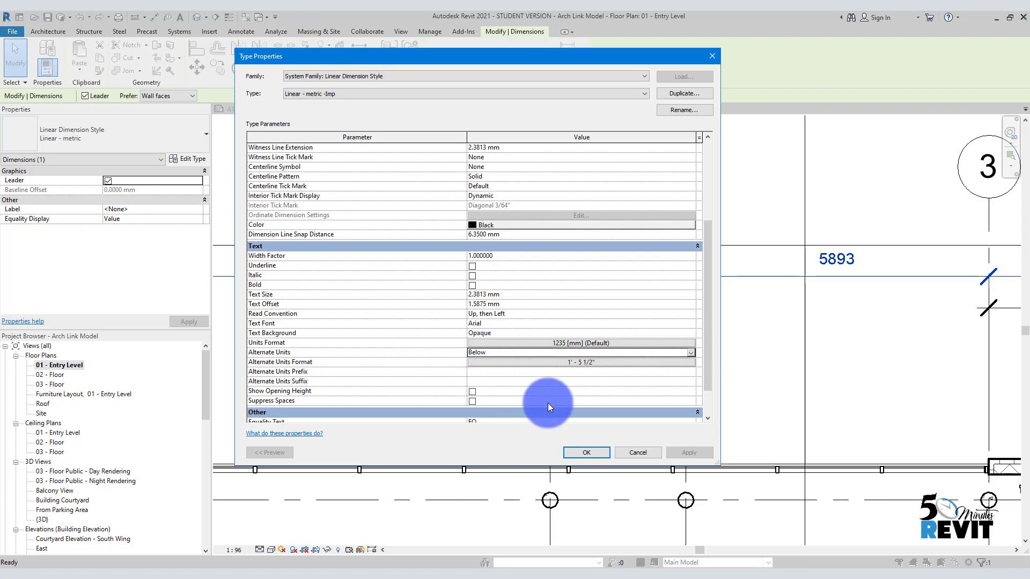
left_click(587, 452)
left_click(402, 338)
Step: Inspect the dual millimetre/feet-inch dimension text, then change the view scale to 1:100
scroll(405, 339, "down", 3)
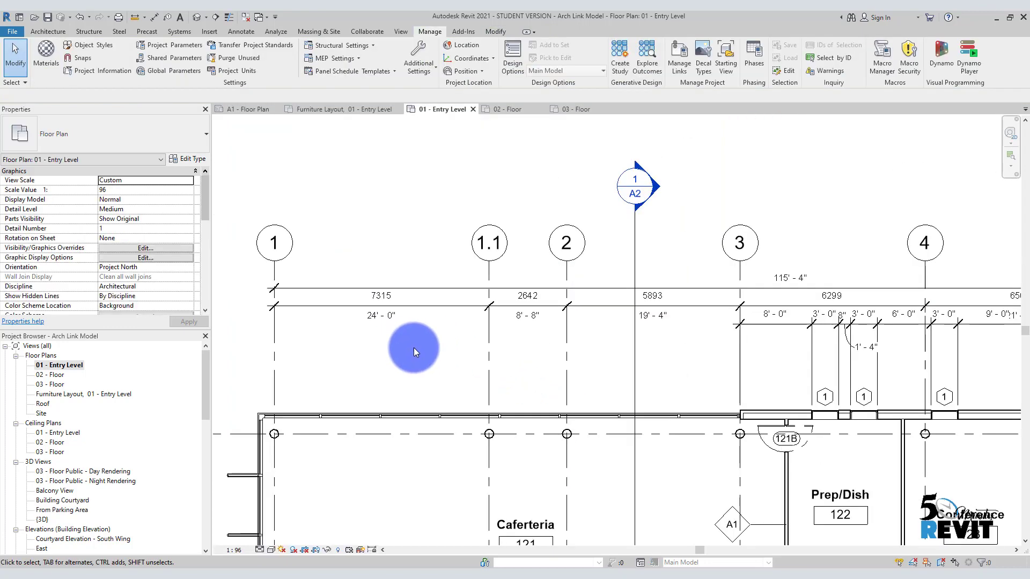
left_click(448, 308)
scroll(397, 362, "up", 5)
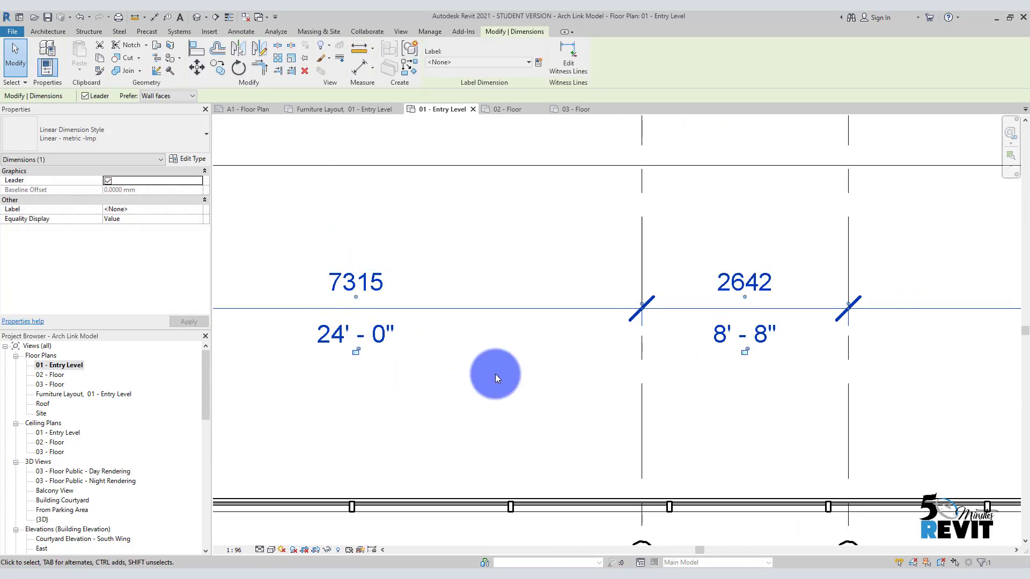
left_click(494, 374)
scroll(492, 389, "down", 4)
middle_click_drag(491, 390, 433, 338)
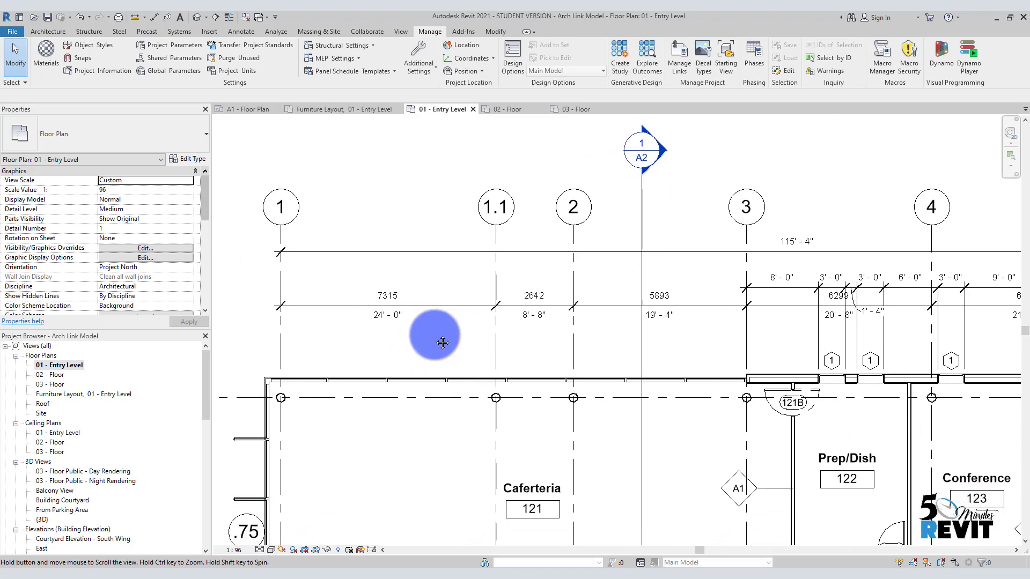
left_click(234, 550)
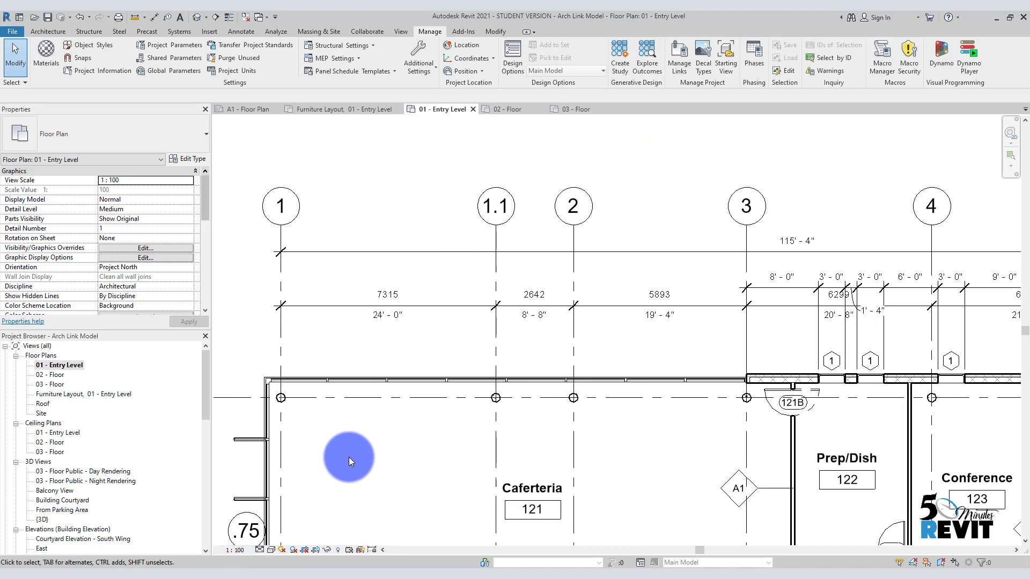
Step: Apply a Custom view scale with a ratio of 1 : 150
left_click(235, 551)
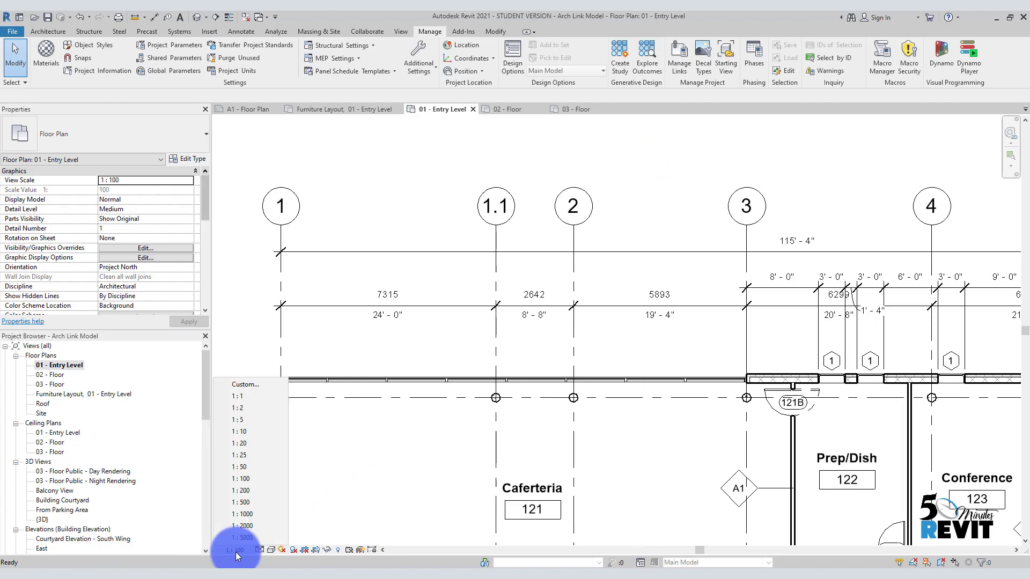
left_click(253, 390)
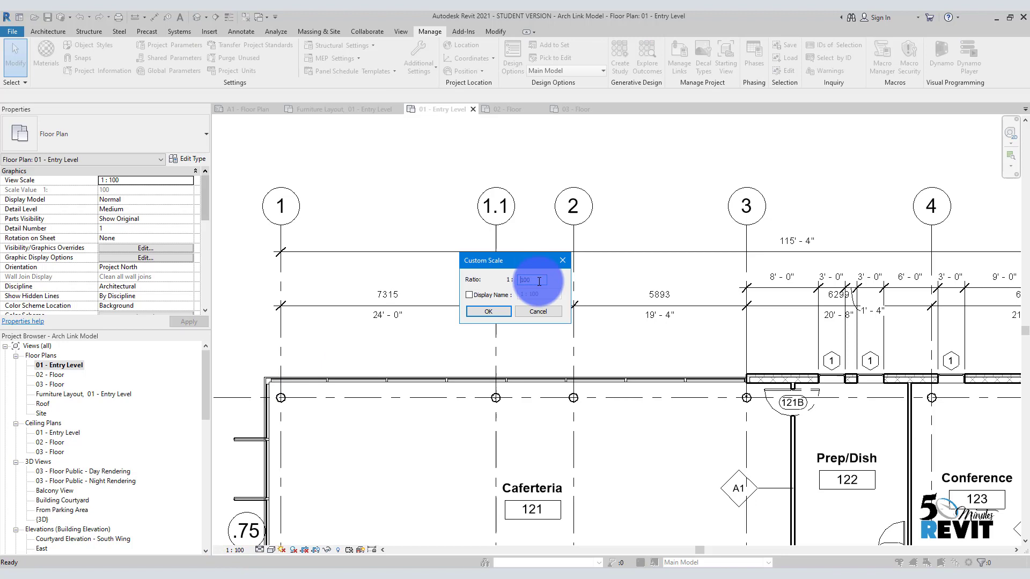
type("150")
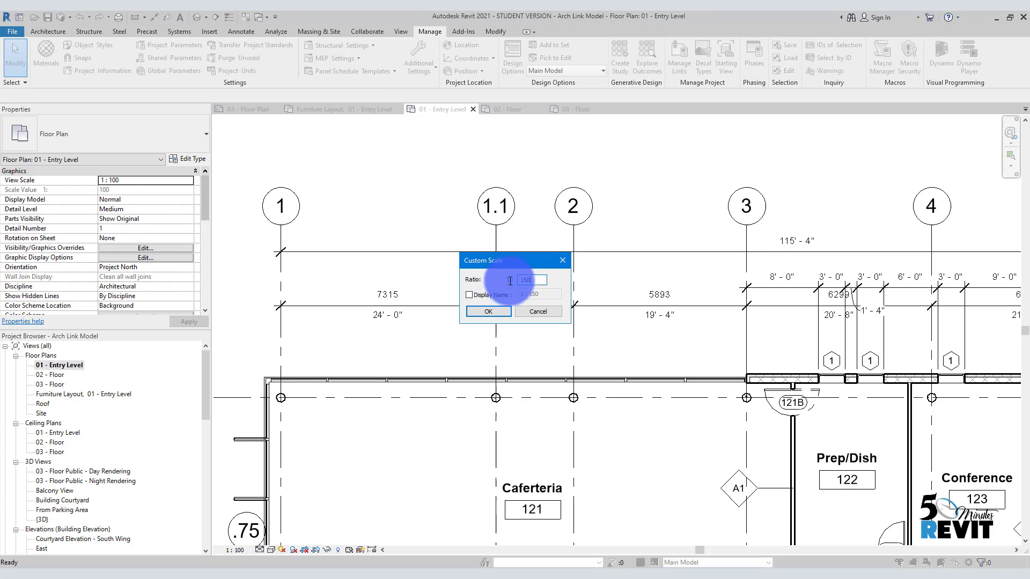
left_click(492, 311)
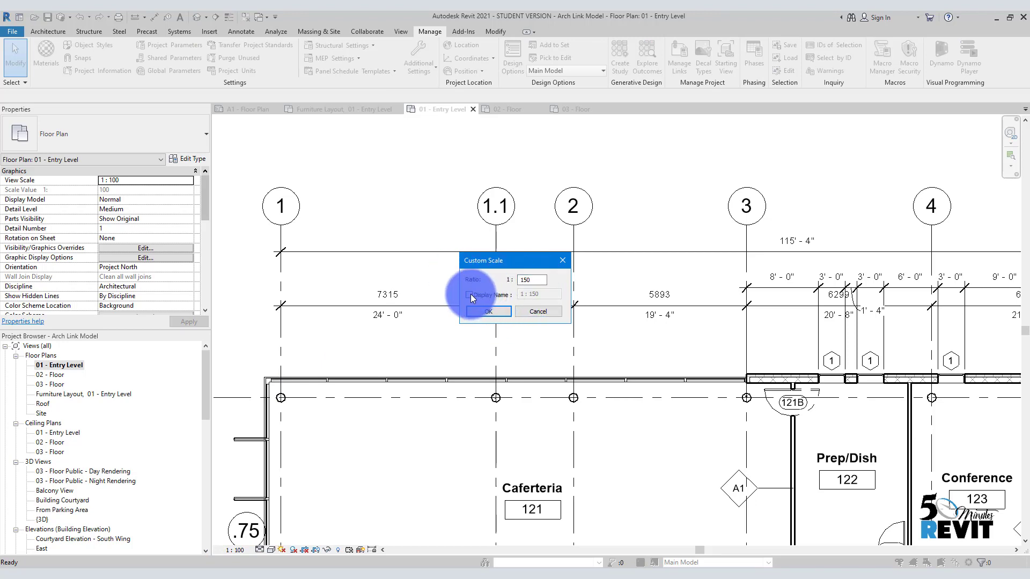
left_click(471, 294)
left_click(488, 313)
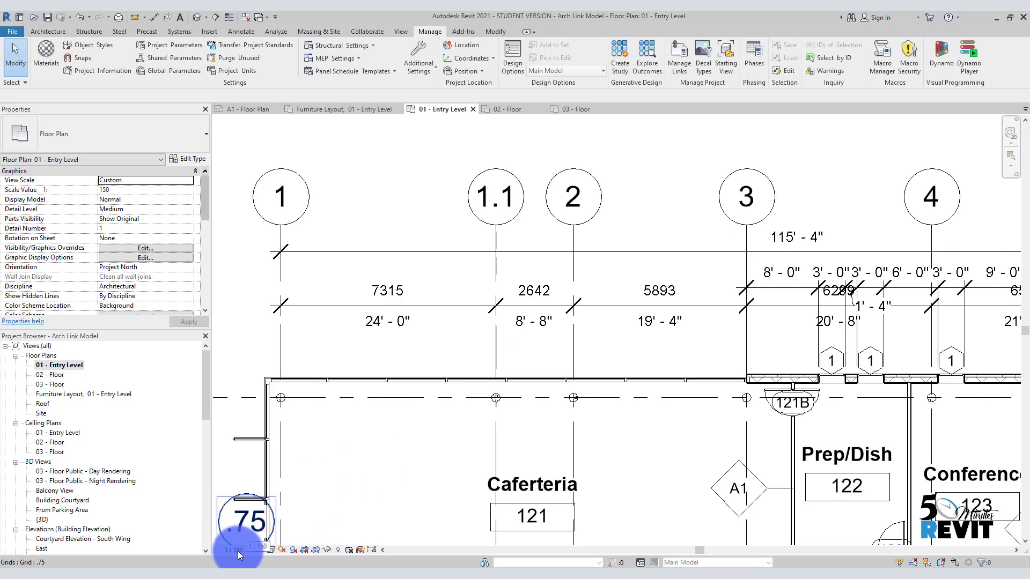
scroll(395, 431, "down", 3)
scroll(475, 428, "down", 4)
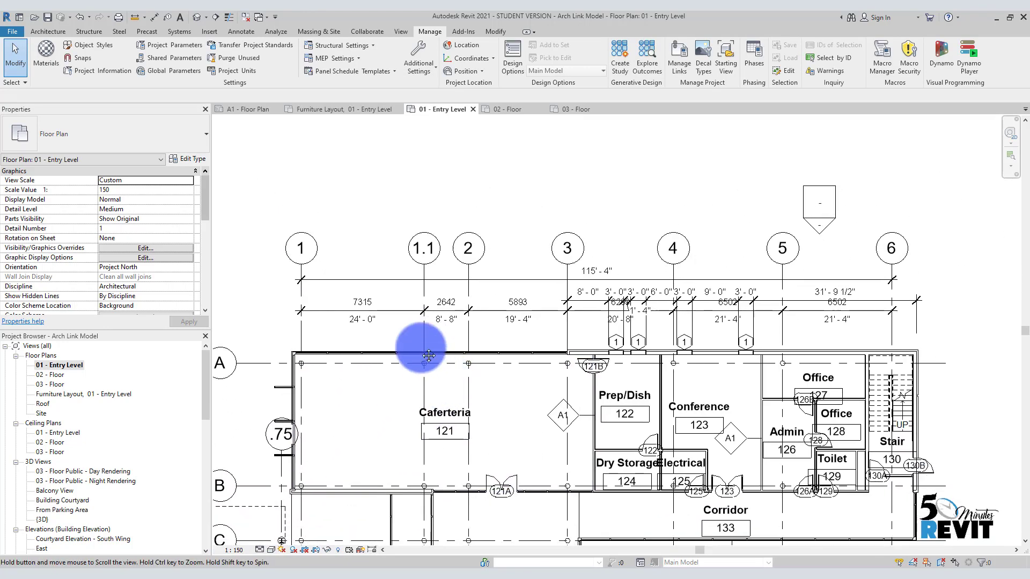
middle_click_drag(460, 368, 487, 323)
scroll(488, 325, "up", 2)
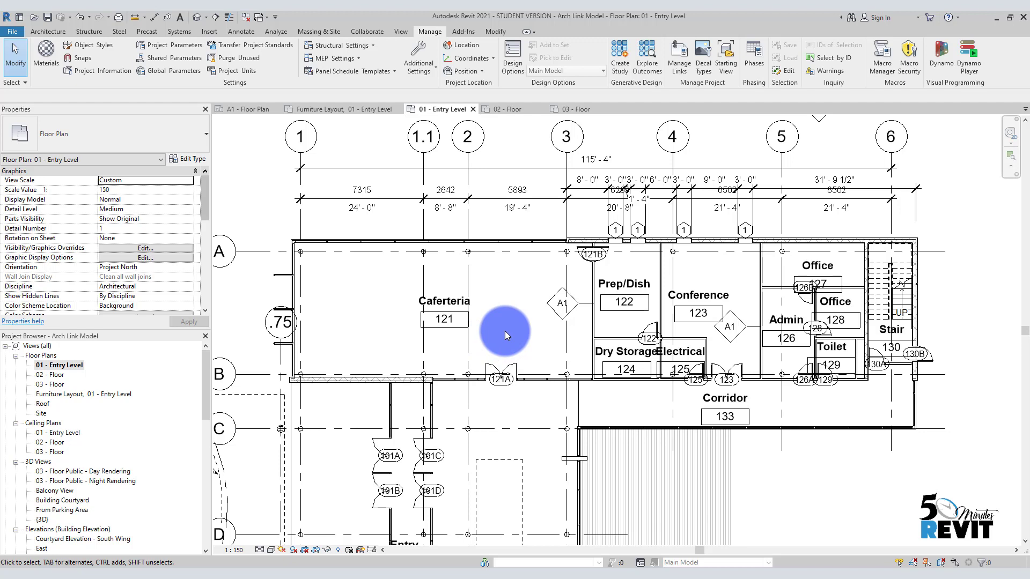
scroll(485, 317, "up", 2)
middle_click_drag(335, 268, 510, 425)
scroll(482, 403, "up", 1)
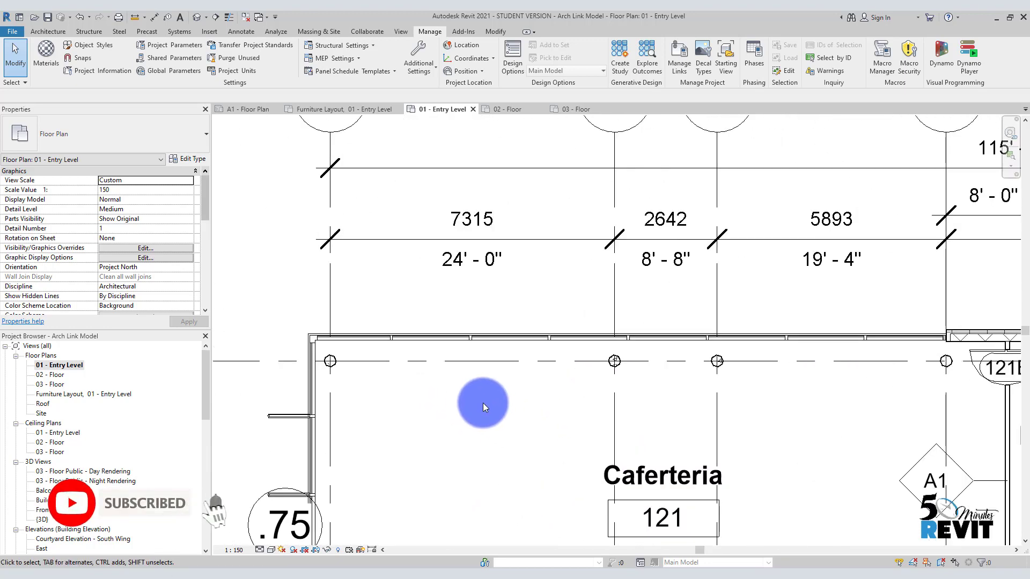